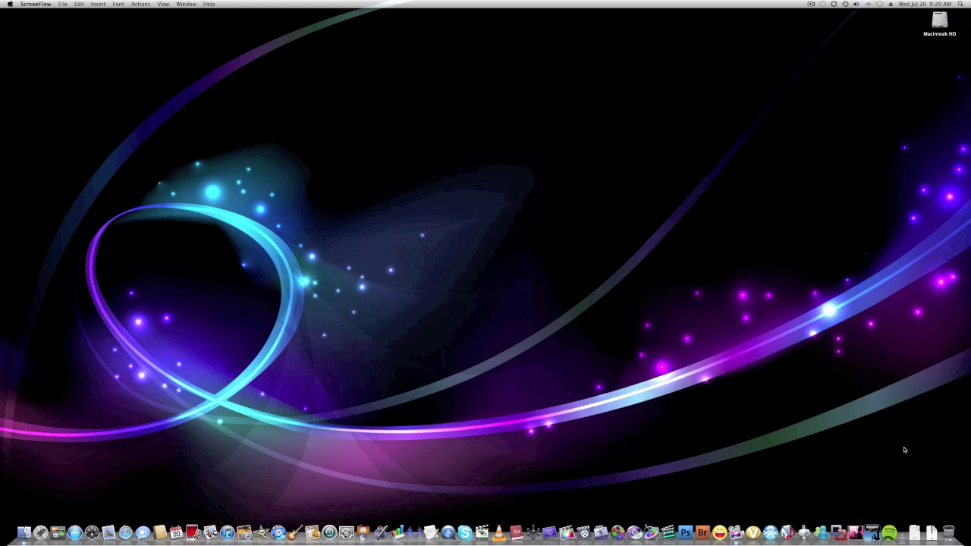
Open info.txt, the Lion release article, from the Dock's Documents stack in TextEdit.
left_click(911, 540)
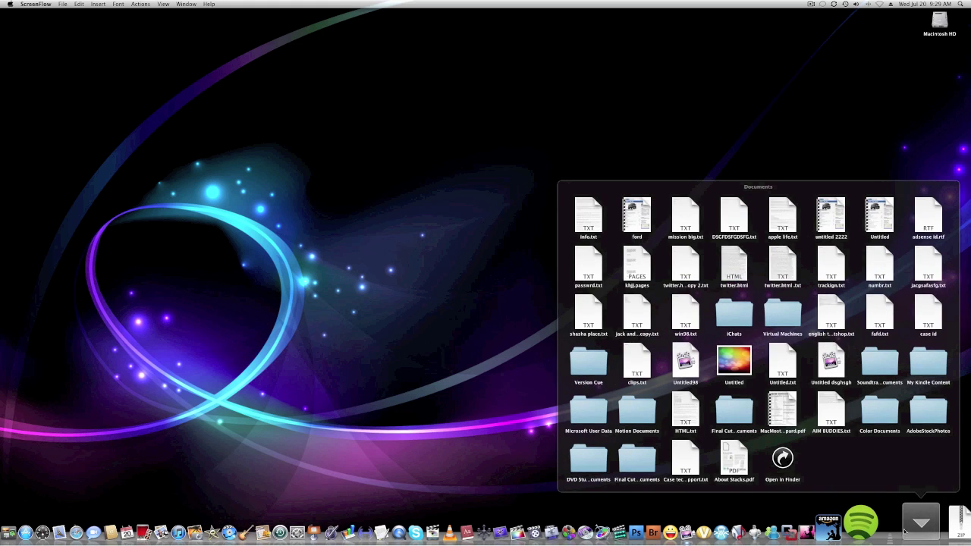
left_click(589, 212)
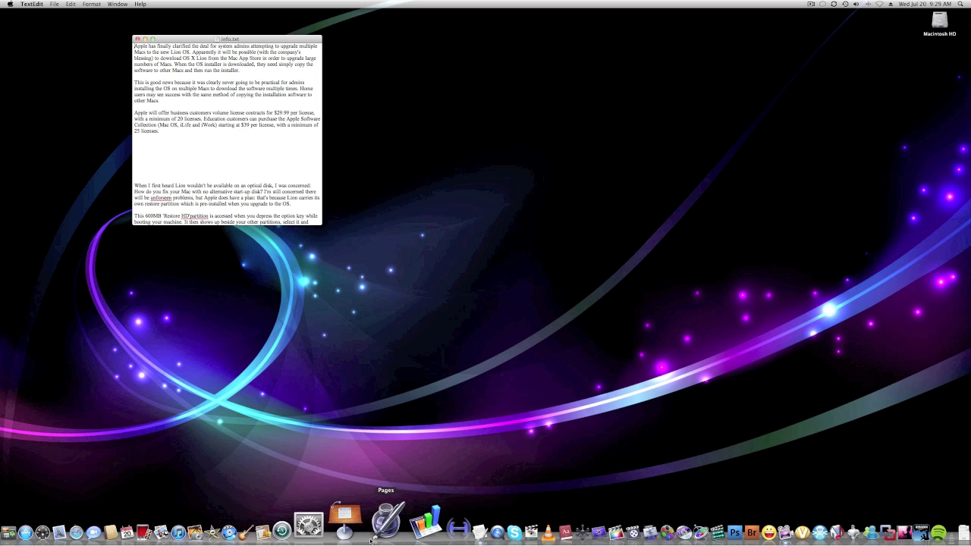
Start a blank Pages document and select the opening Lion article paragraphs in info.txt.
left_click(390, 521)
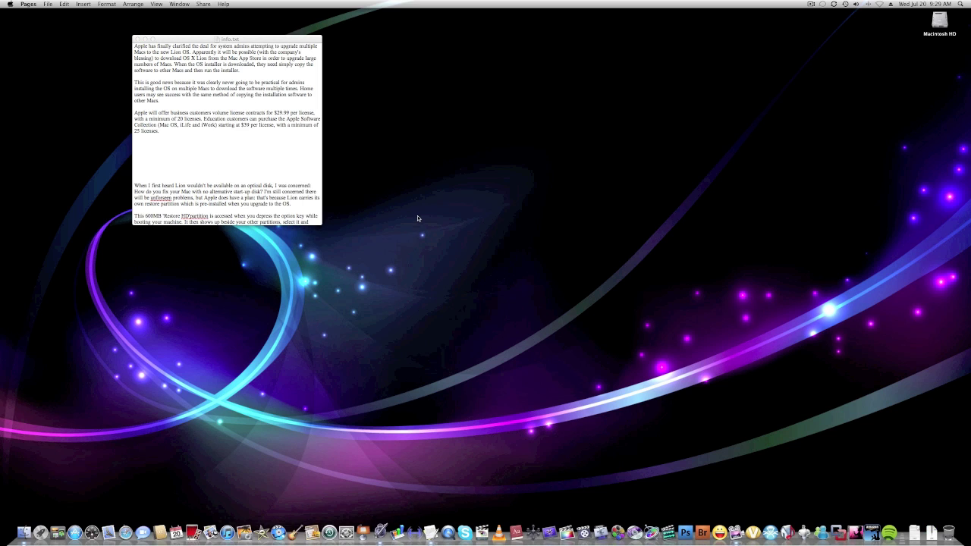
left_click(622, 294)
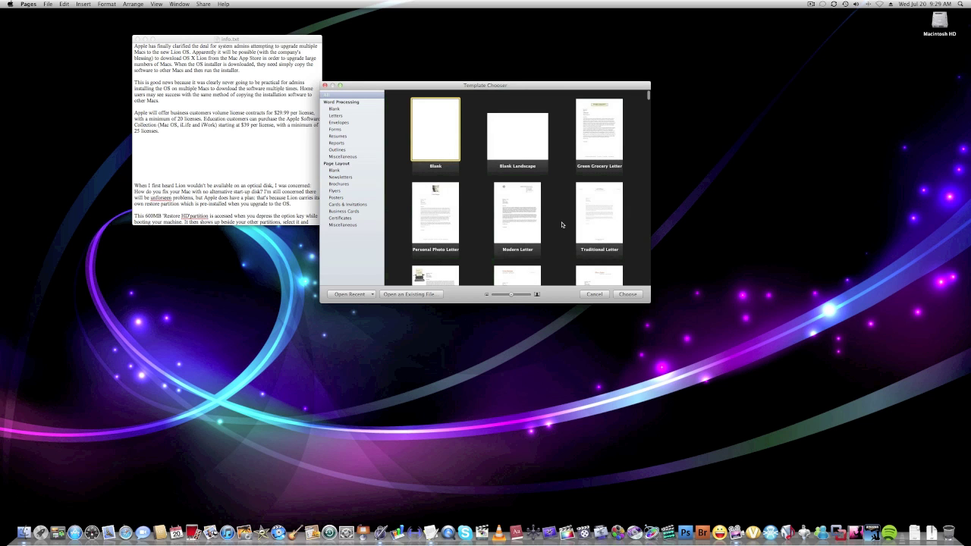
left_click(158, 75)
scroll(158, 76, "down", 10)
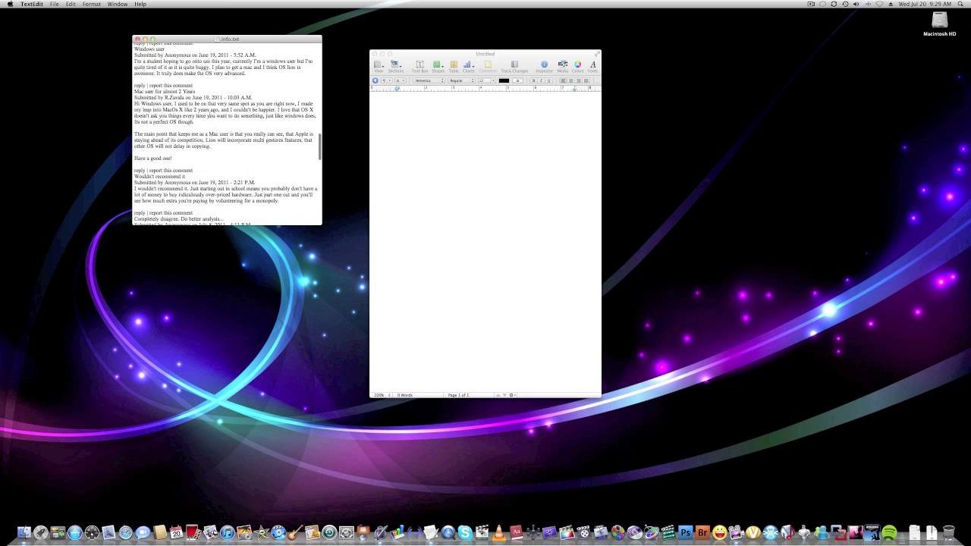
scroll(158, 76, "up", 8)
scroll(133, 52, "up", 5)
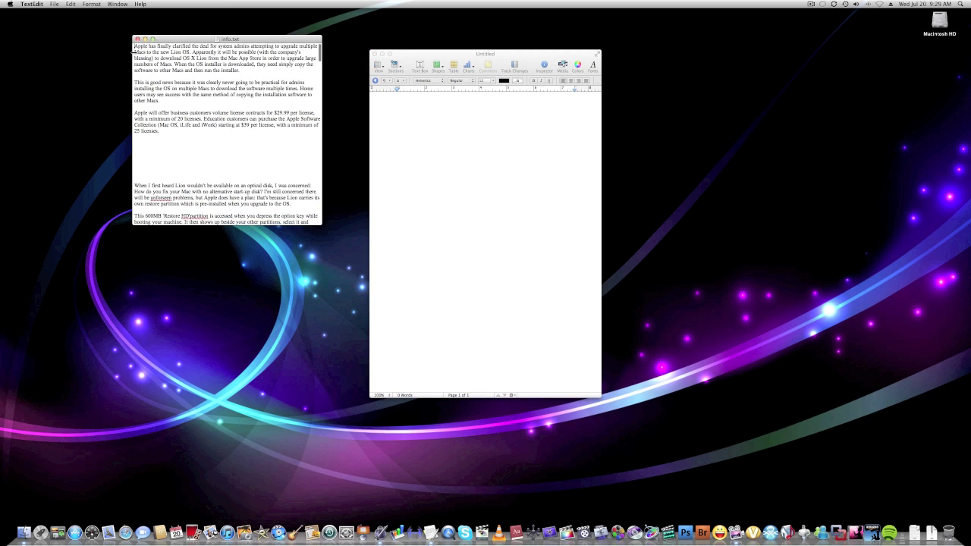
left_click_drag(134, 45, 314, 188)
key("super+c")
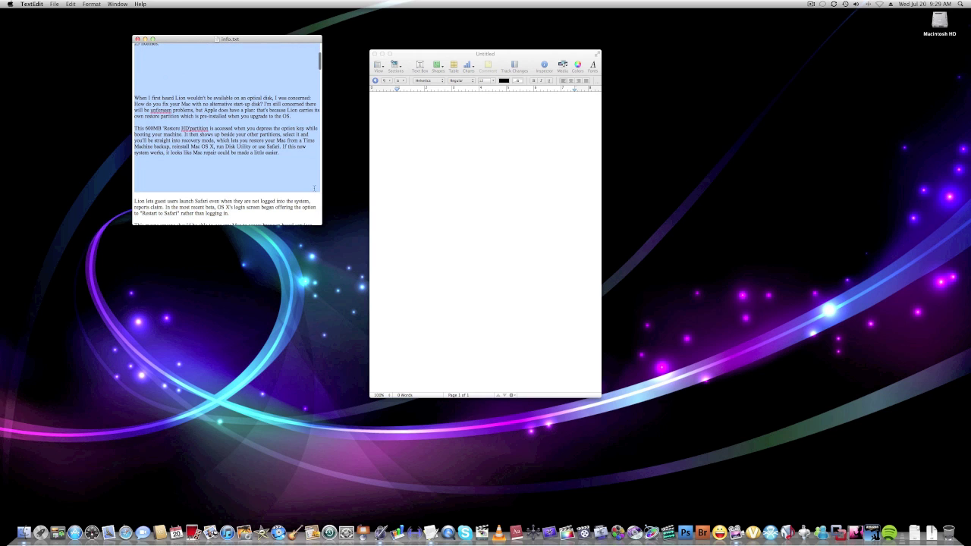
Paste the article paragraphs into the new Pages document and begin saving it.
left_click(413, 195)
key("super+v")
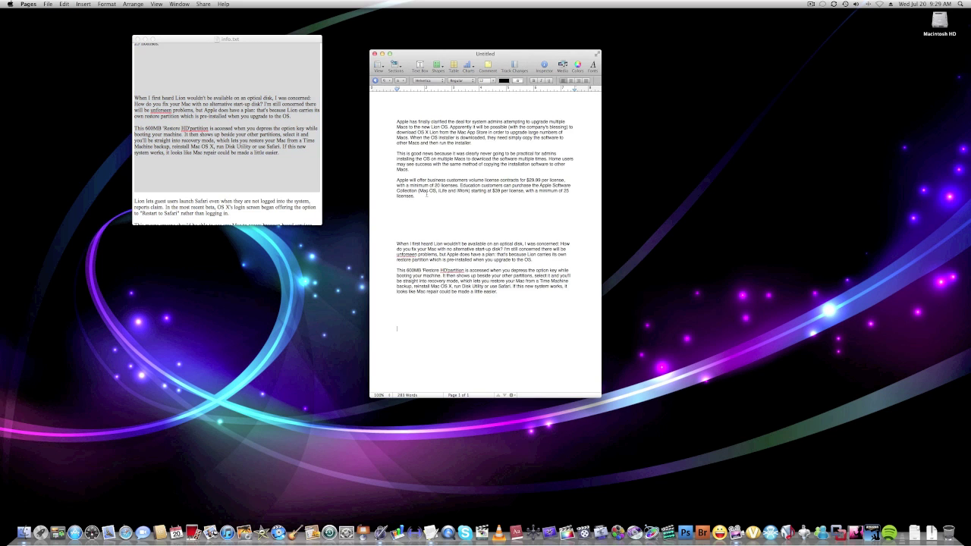
key("super+s")
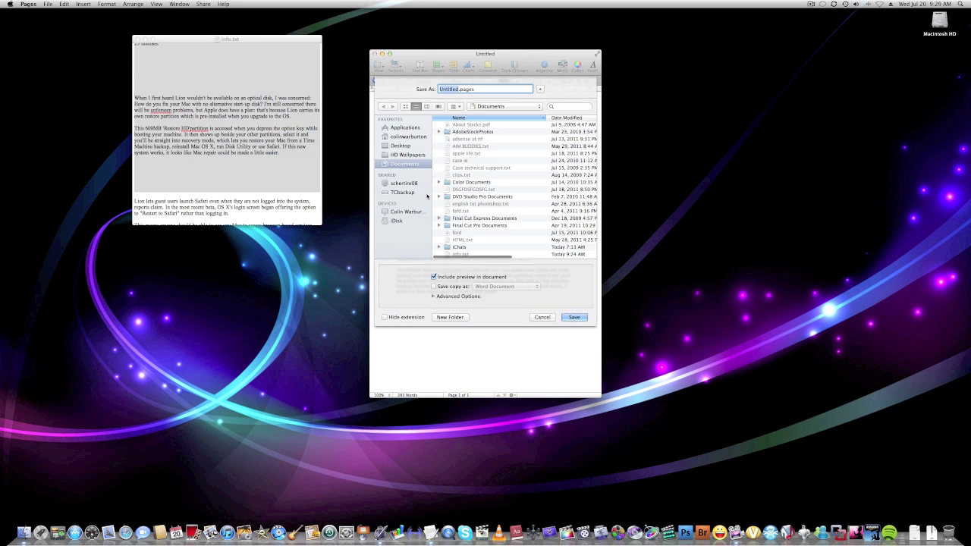
Save the new document as lion info, glancing at its version options.
type("Lion")
key("Return")
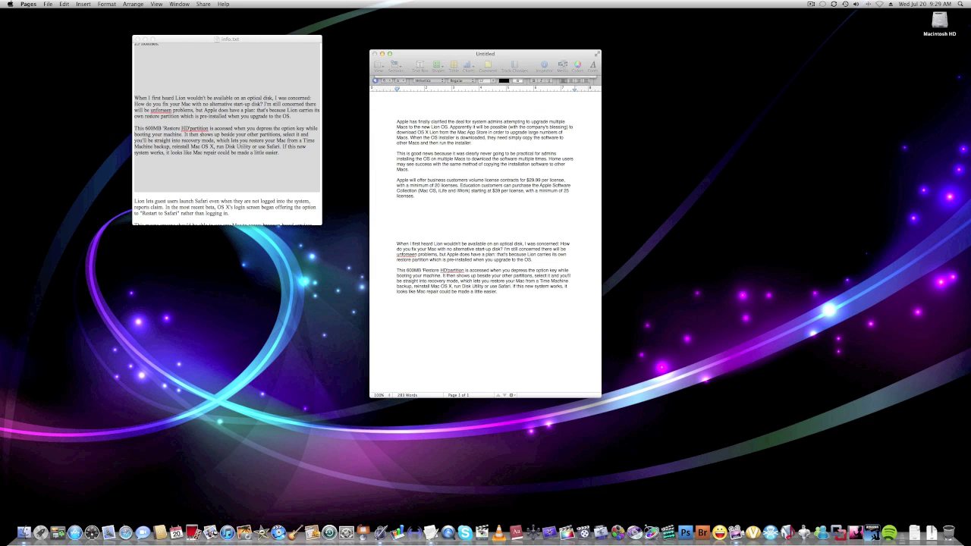
left_click(492, 54)
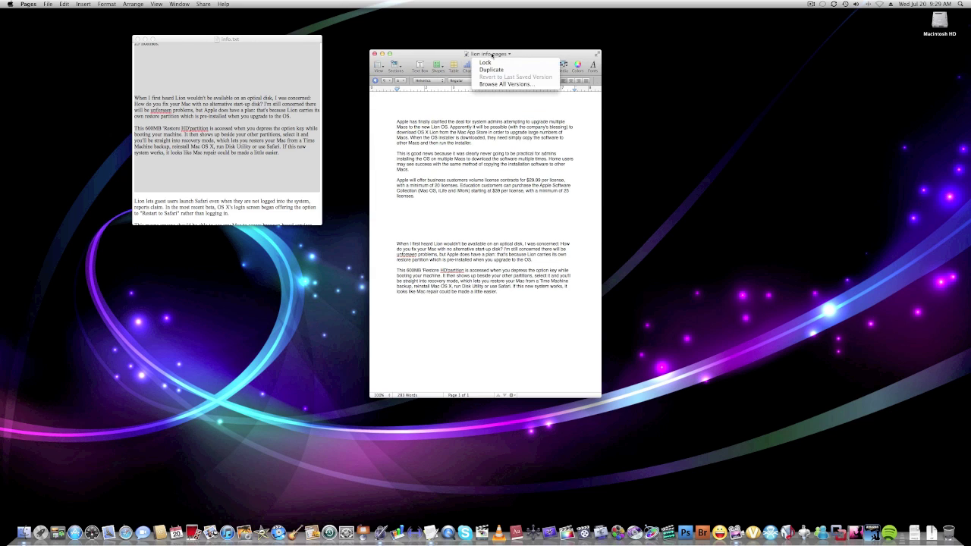
left_click(510, 54)
In info.txt, scroll down and select the reader comment text ending at 'You're'.
left_click(233, 119)
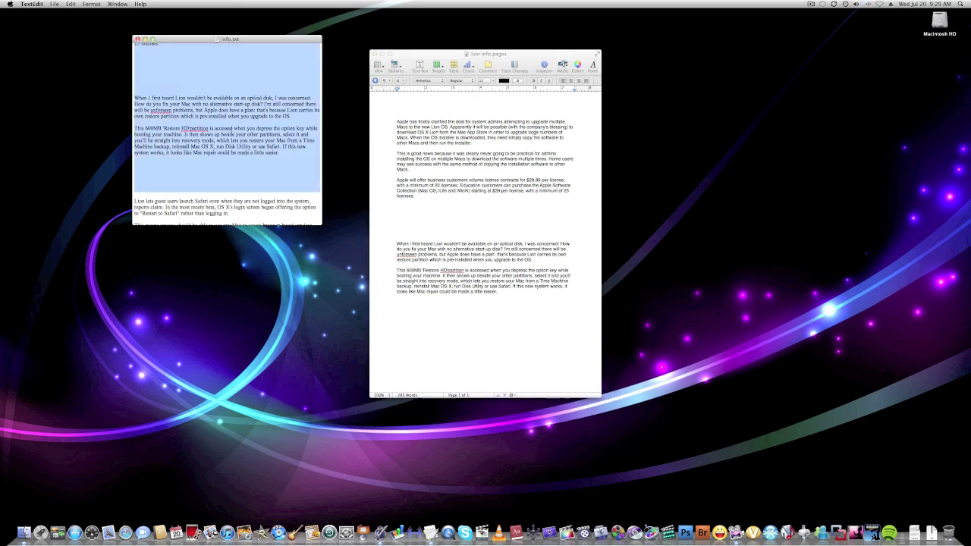
scroll(152, 110, "down", 5)
scroll(152, 84, "down", 3)
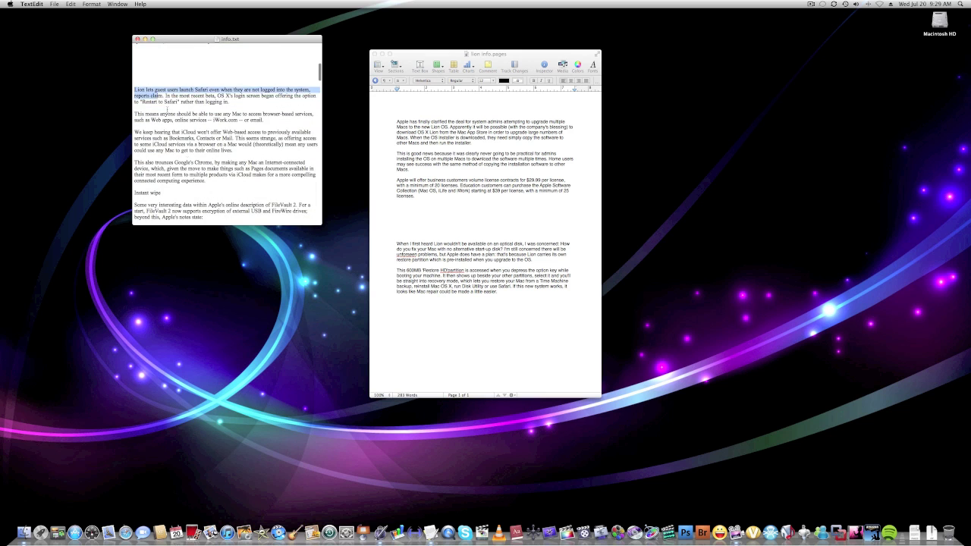
scroll(175, 76, "down", 4)
scroll(205, 64, "down", 4)
scroll(235, 53, "down", 3)
left_click_drag(247, 46, 249, 51)
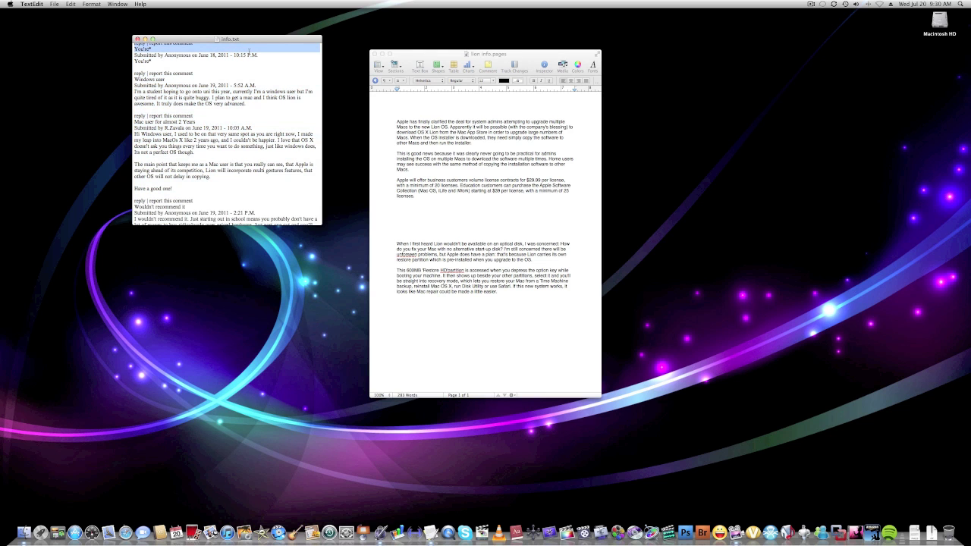
Paste the copied comments into lion info, then copy the next comment block to its end.
left_click(401, 371)
key("super+v")
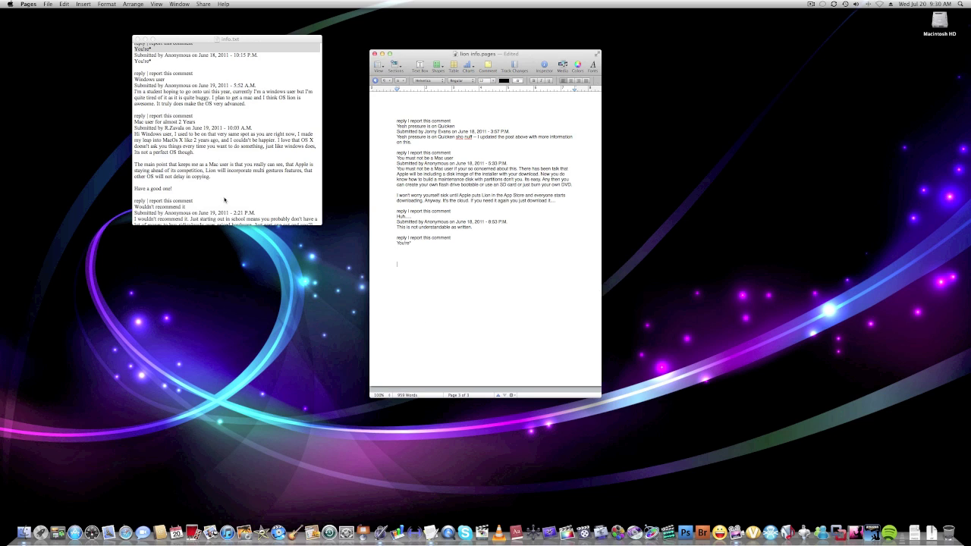
left_click(162, 77)
mouse_move(135, 73)
left_mouse_down()
mouse_move(211, 198)
mouse_move(289, 218)
mouse_move(196, 144)
left_mouse_up()
key("super+c")
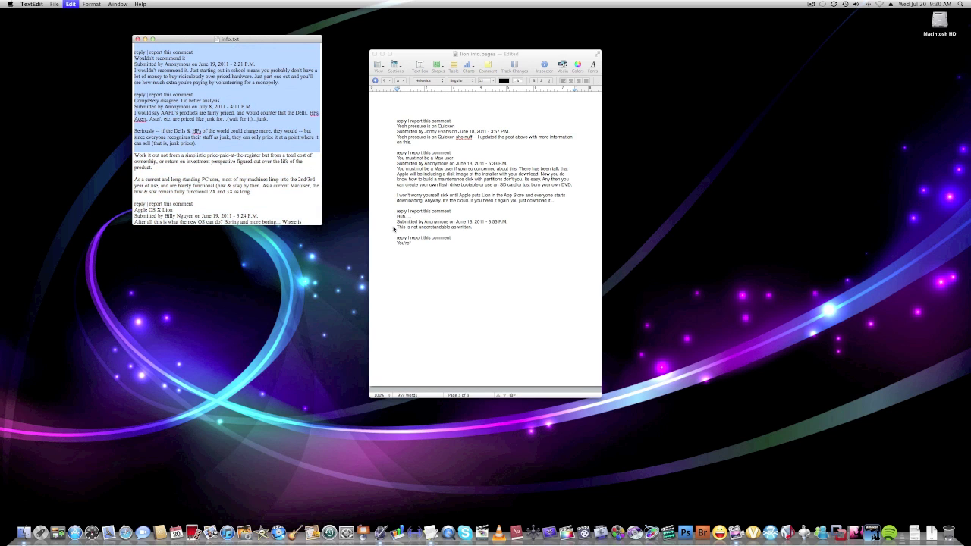
left_click(440, 269)
key("super+v")
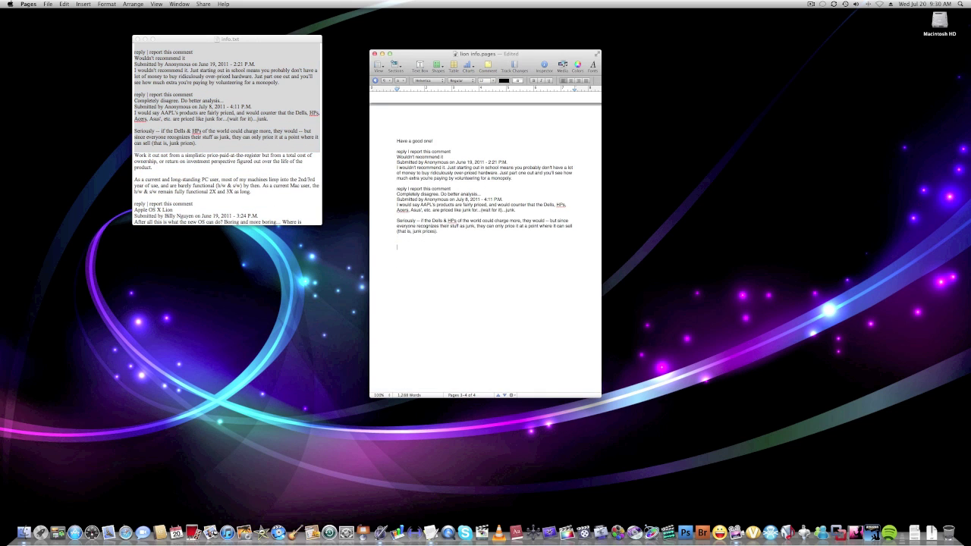
Copy the paragraphs from 'Work it out' to '3X as long' into the document.
left_click(254, 192)
left_click_drag(254, 191, 139, 156)
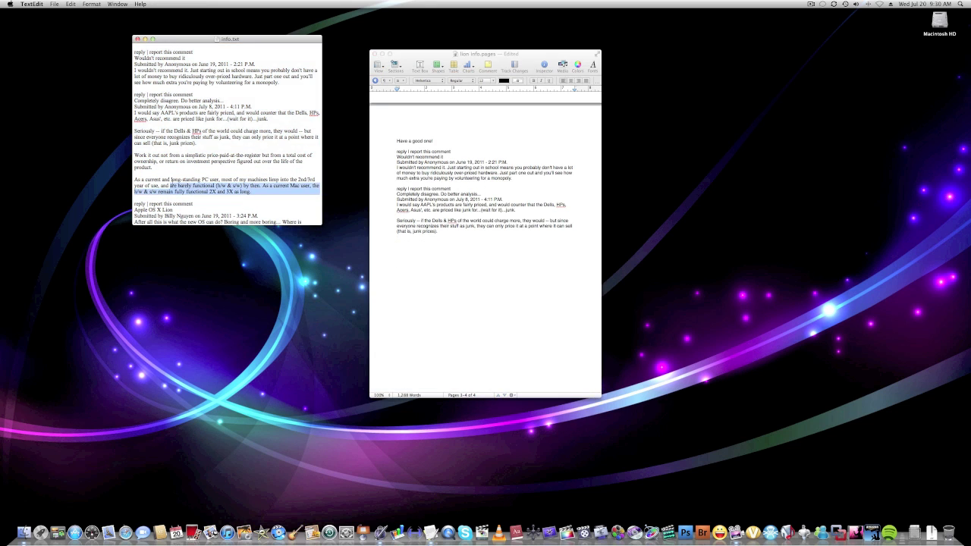
key("super+c")
left_click(509, 317)
key("super+v")
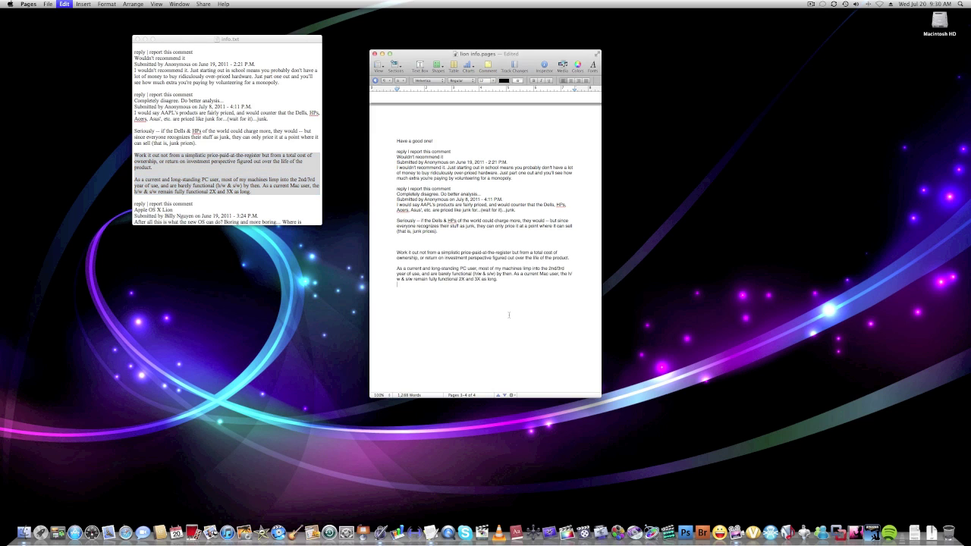
Copy a large block of later info.txt text to the document's end and save.
left_click(221, 205)
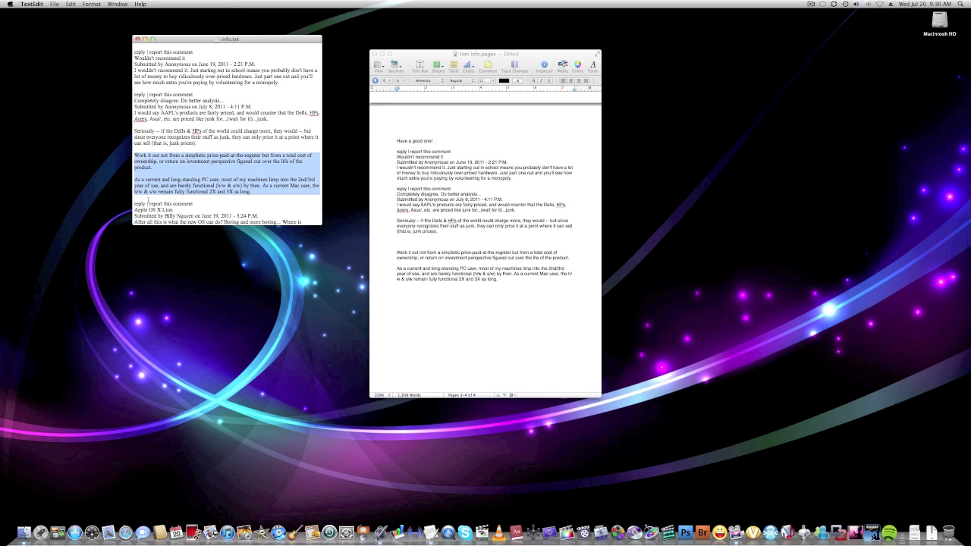
mouse_move(147, 201)
left_mouse_down()
mouse_move(262, 171)
mouse_move(151, 95)
left_mouse_up()
key("super+c")
left_click(510, 348)
key("super+v")
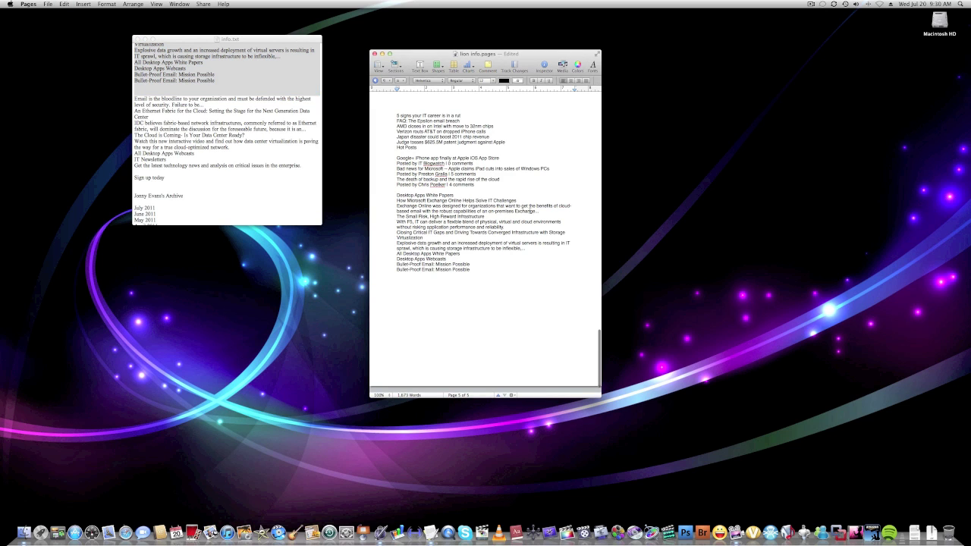
key("super+s")
Add the text from 'Email is the bloodline' to 'Sign up today' and save.
left_click_drag(264, 181, 137, 98)
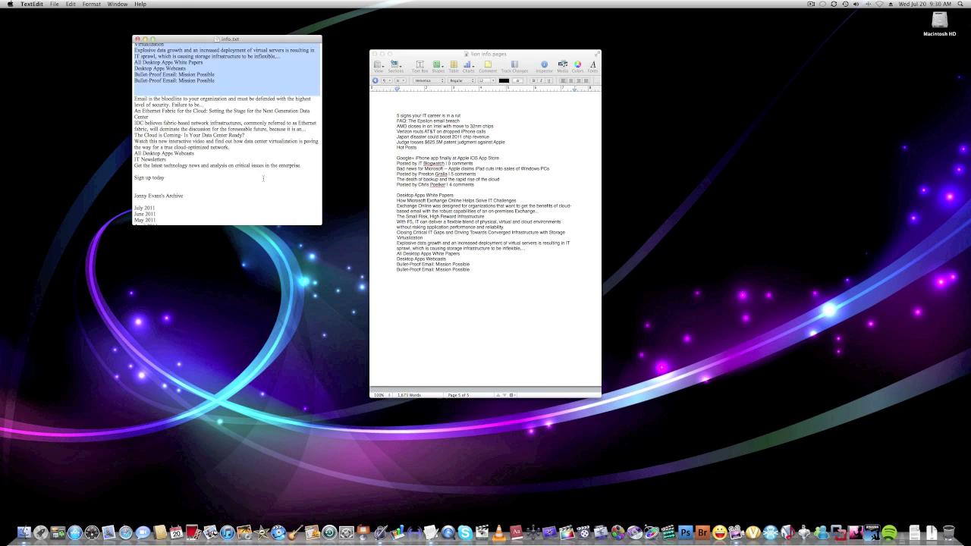
left_click(510, 304)
key("super+v")
key("super+s")
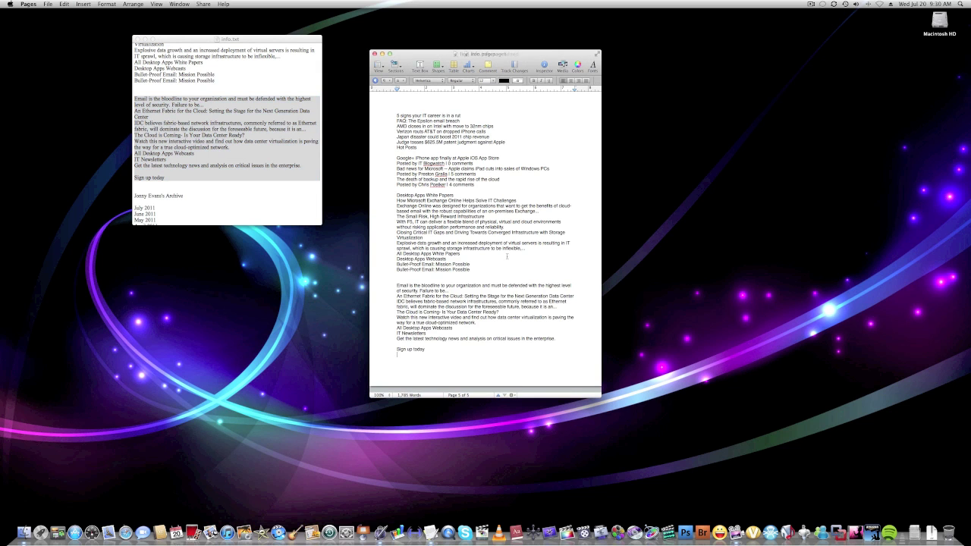
Delete a long stretch of text and save, bringing the document down to four pages.
left_click_drag(514, 295, 300, 141)
key("BackSpace")
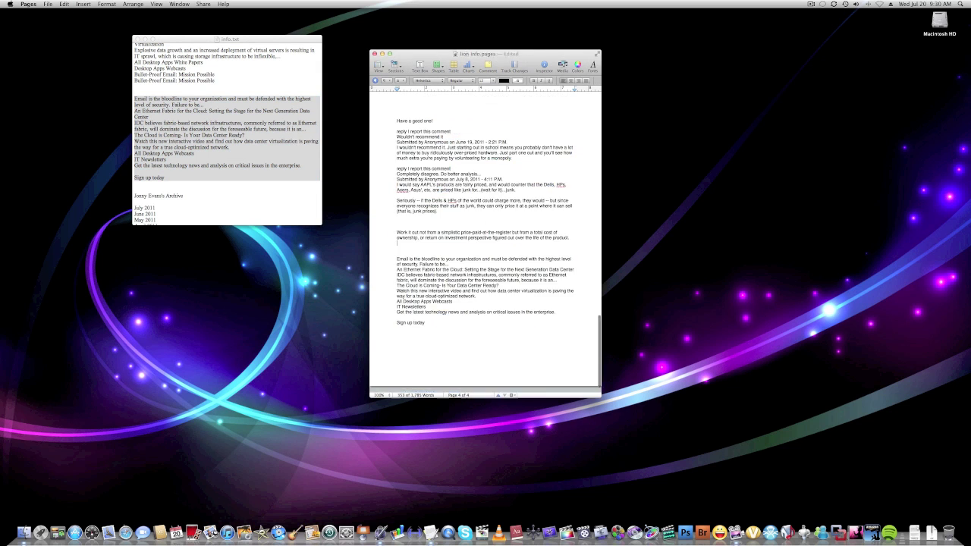
key("super+s")
left_click_drag(429, 325, 391, 167)
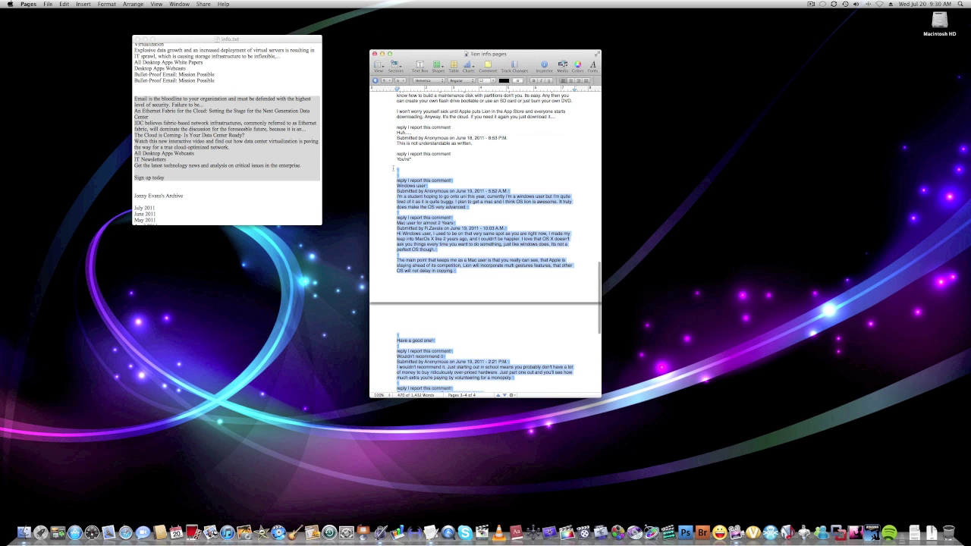
Delete the selected comment pages, the text after the first comment, and the Rosetta passage.
key("BackSpace")
key("super+s")
left_click_drag(493, 283, 574, 137)
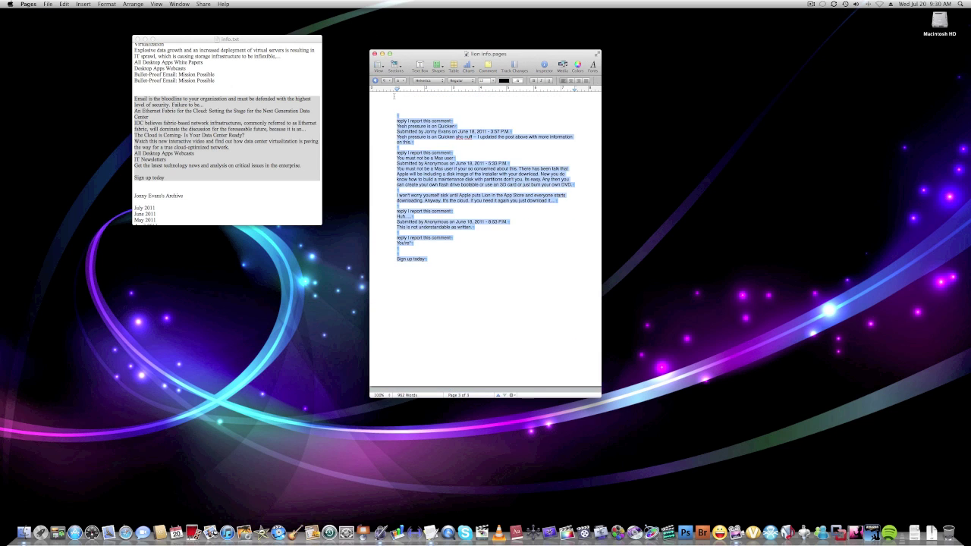
key("BackSpace")
key("super+s")
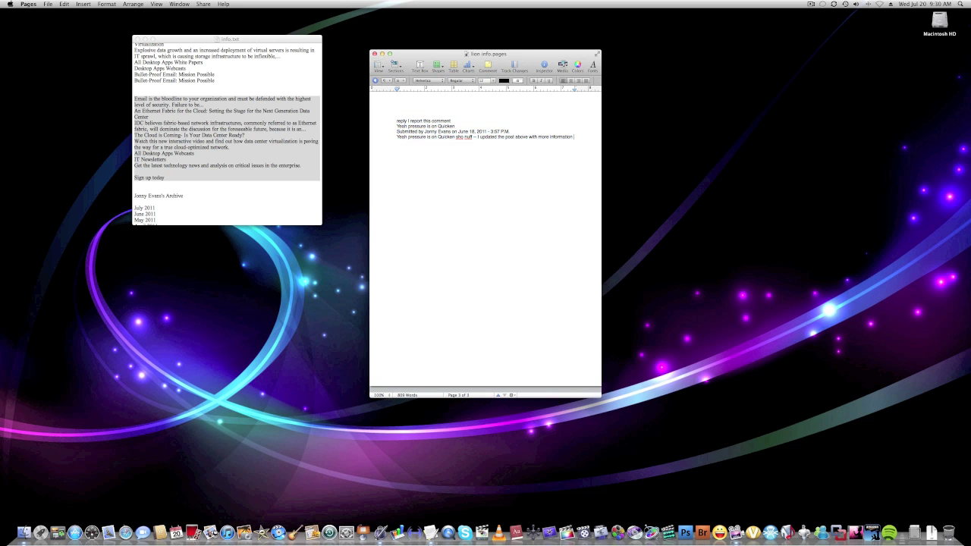
scroll(570, 234, "up", 5)
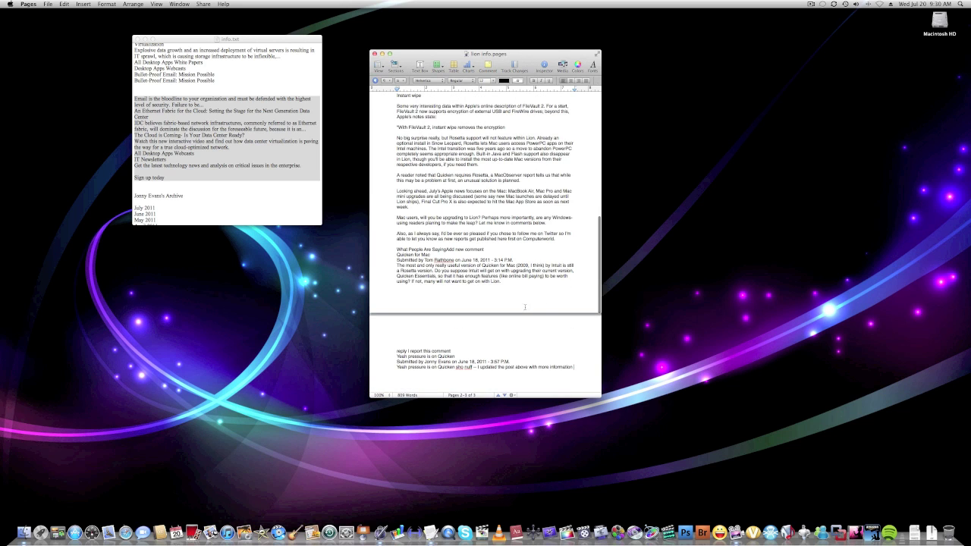
left_click_drag(396, 180, 485, 309)
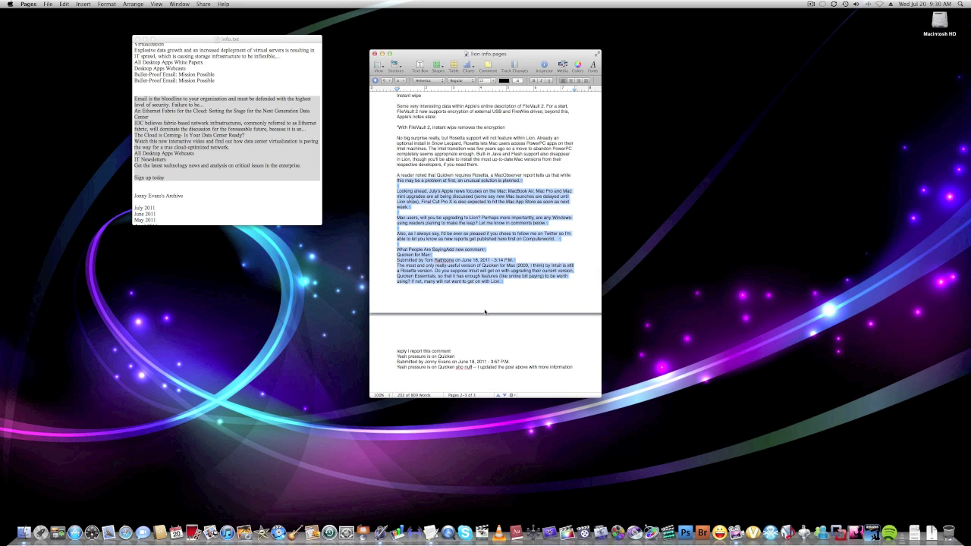
key("BackSpace")
Copy all the TextEdit notes, paste them at the document's end, and save.
left_click(223, 201)
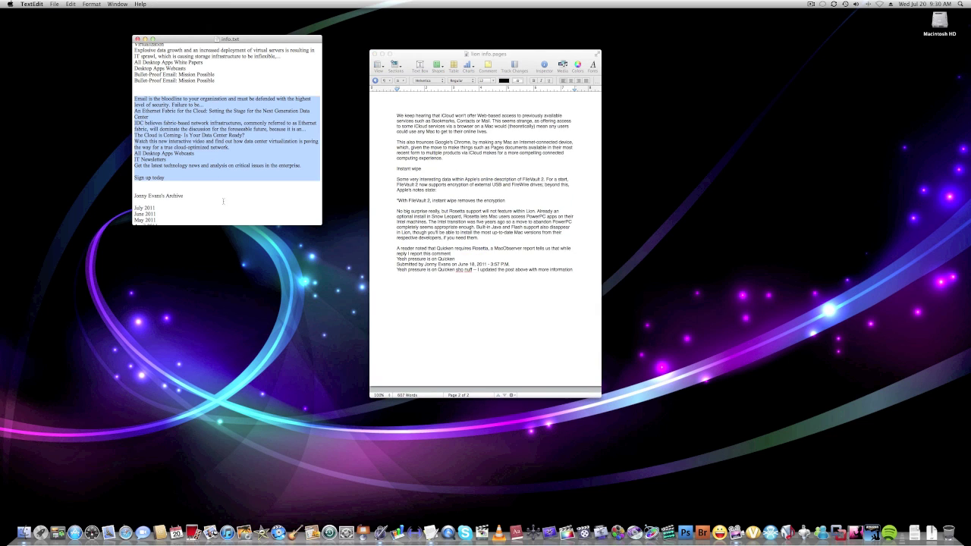
key("super+a")
key("super+c")
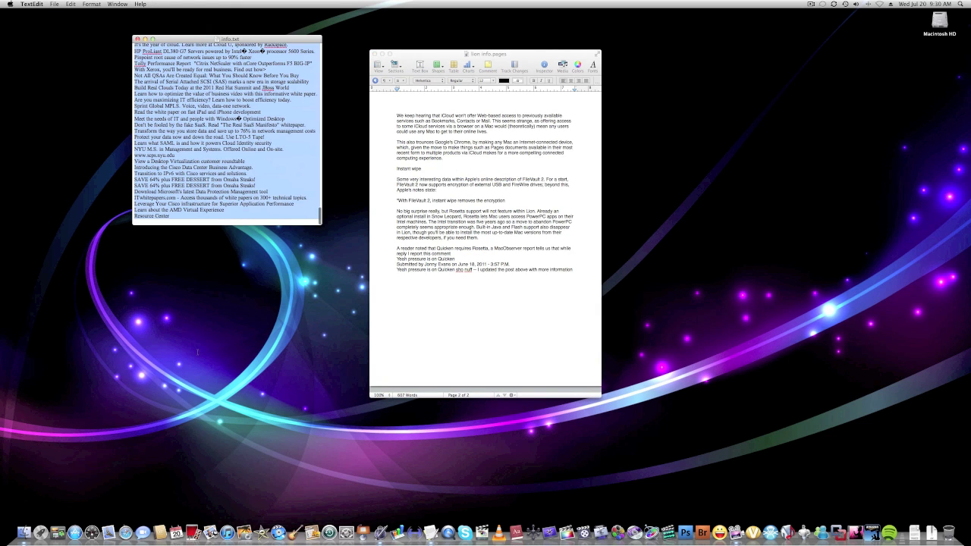
left_click(517, 337)
key("super+v")
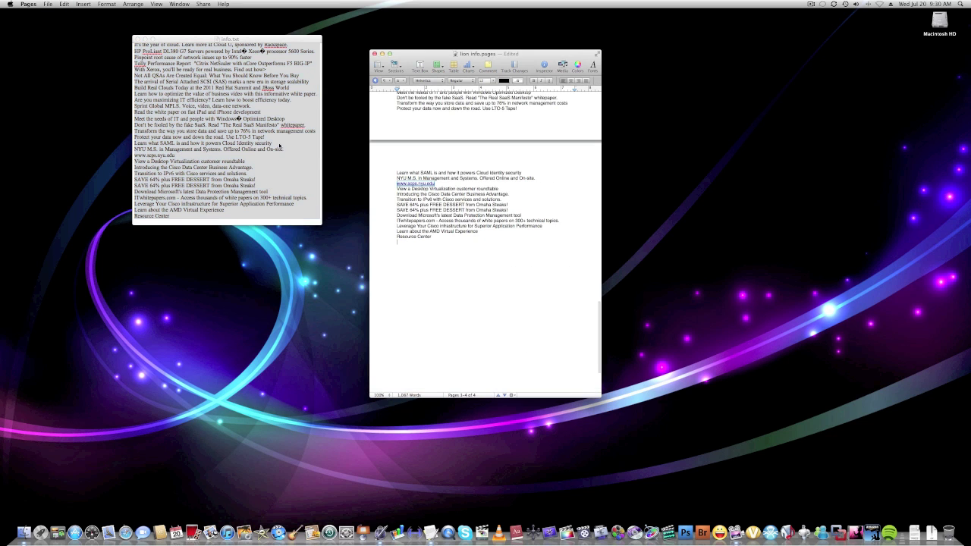
left_click(287, 148)
left_click(498, 258)
key("super+s")
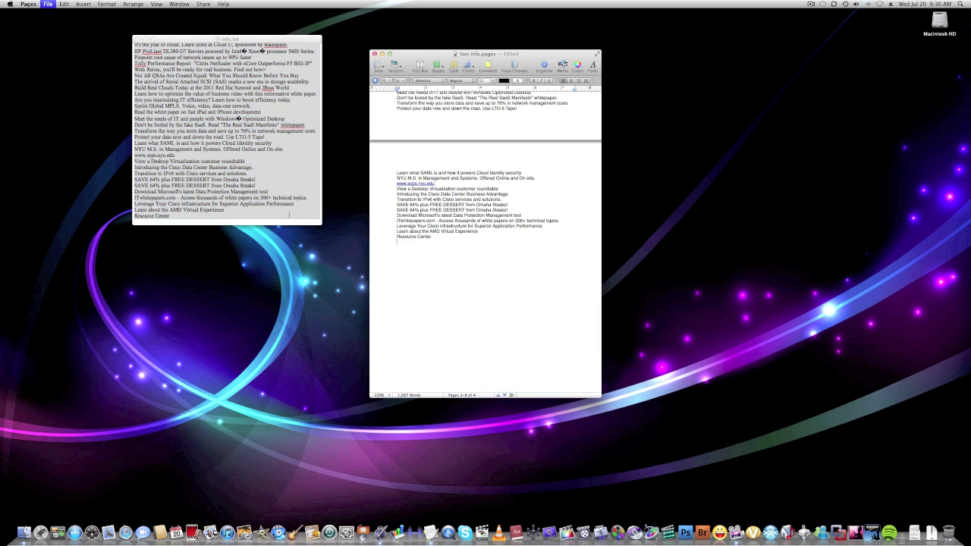
Paste the copied notes again below the Resource Center heading.
left_click(231, 140)
scroll(232, 140, "up", 5)
scroll(231, 140, "up", 10)
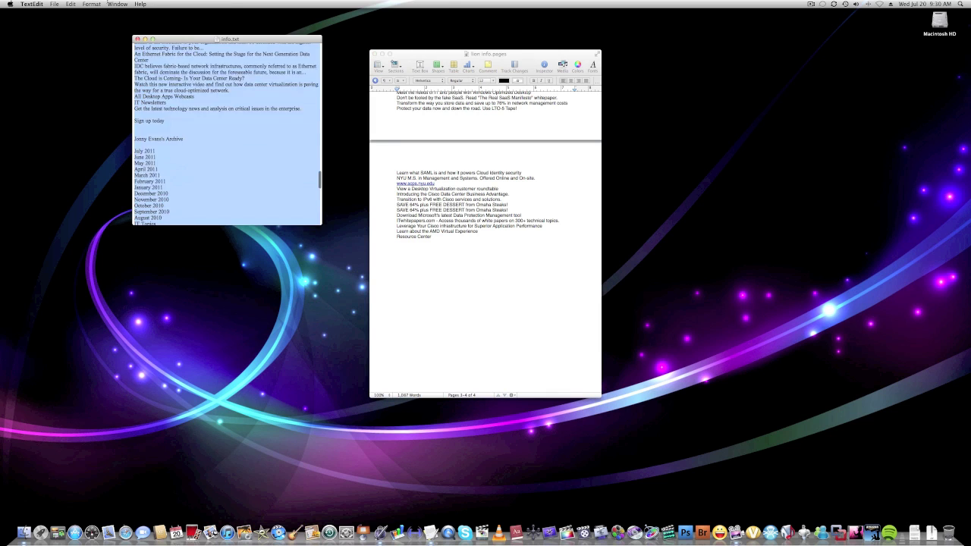
left_click(466, 274)
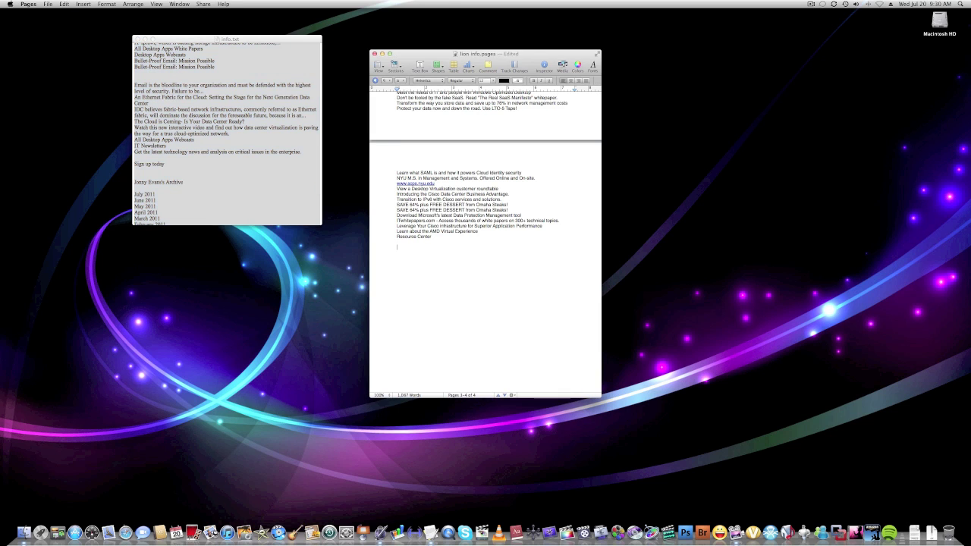
key("super+v")
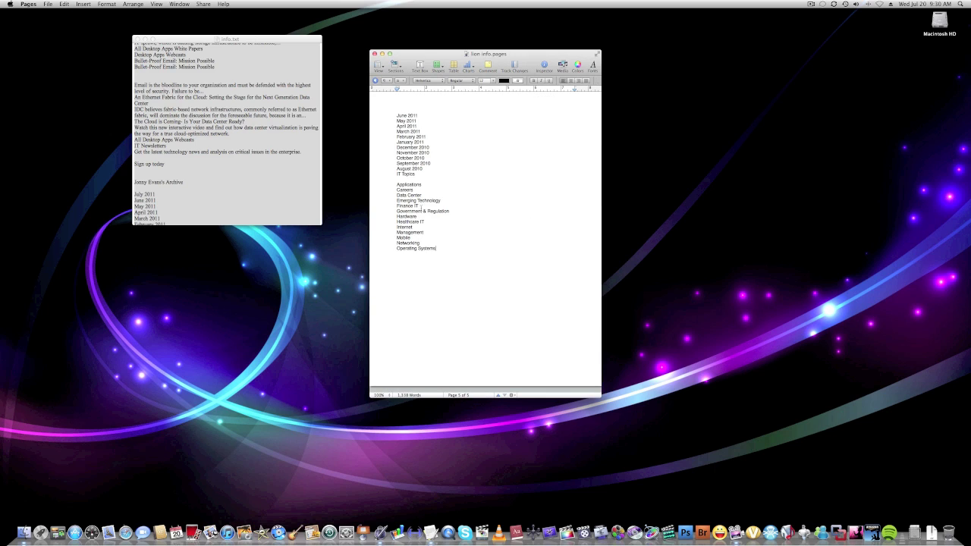
left_click(506, 54)
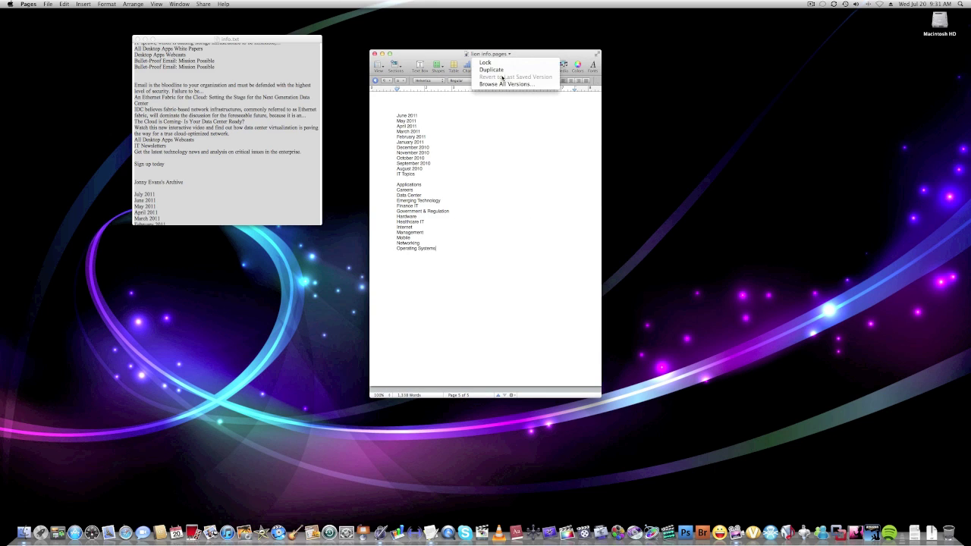
Browse all saved versions, stepping back through them to the 9:29 AM version.
left_click(503, 84)
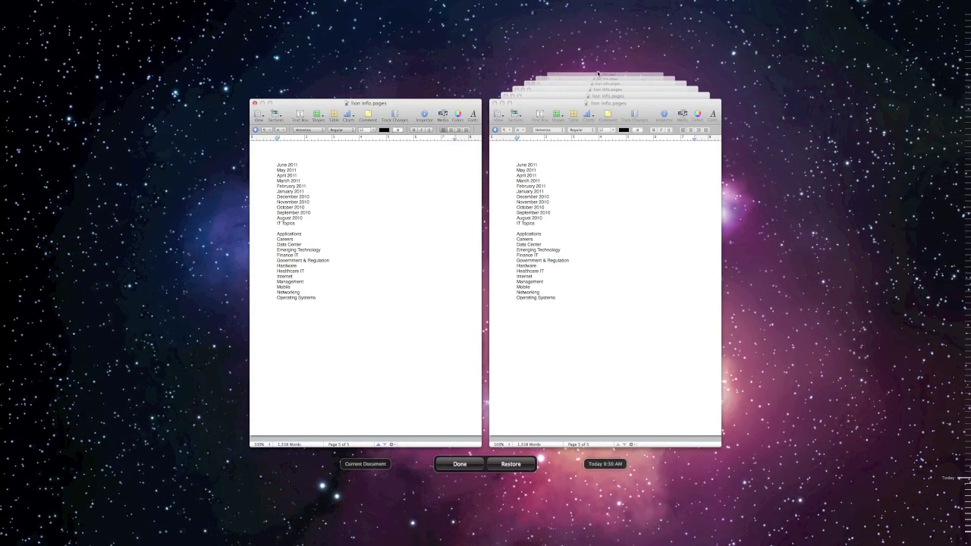
left_click(624, 89)
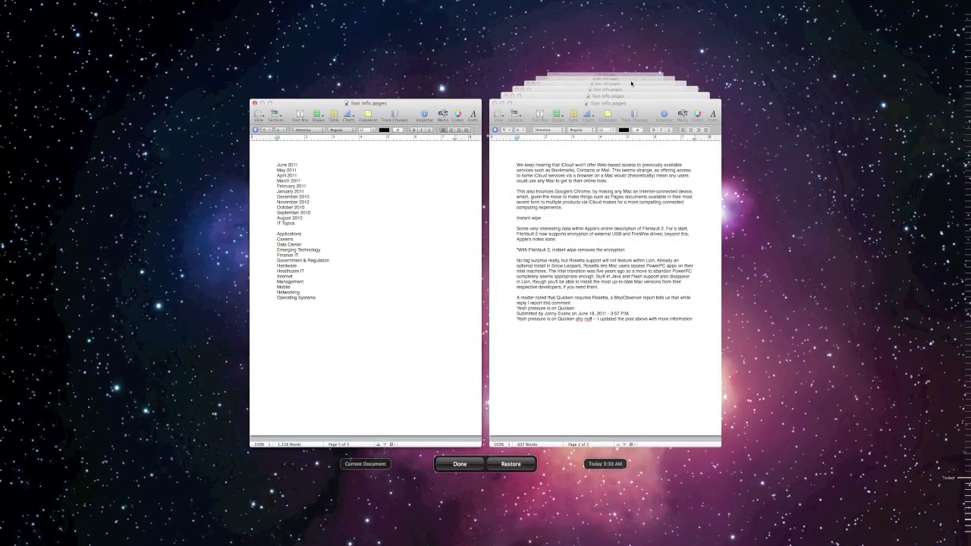
left_click(631, 82)
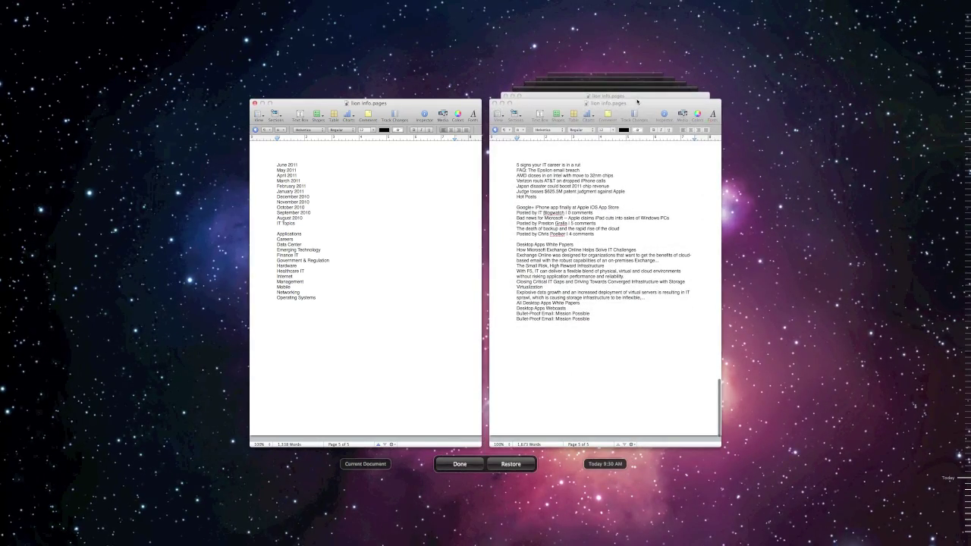
left_click(639, 97)
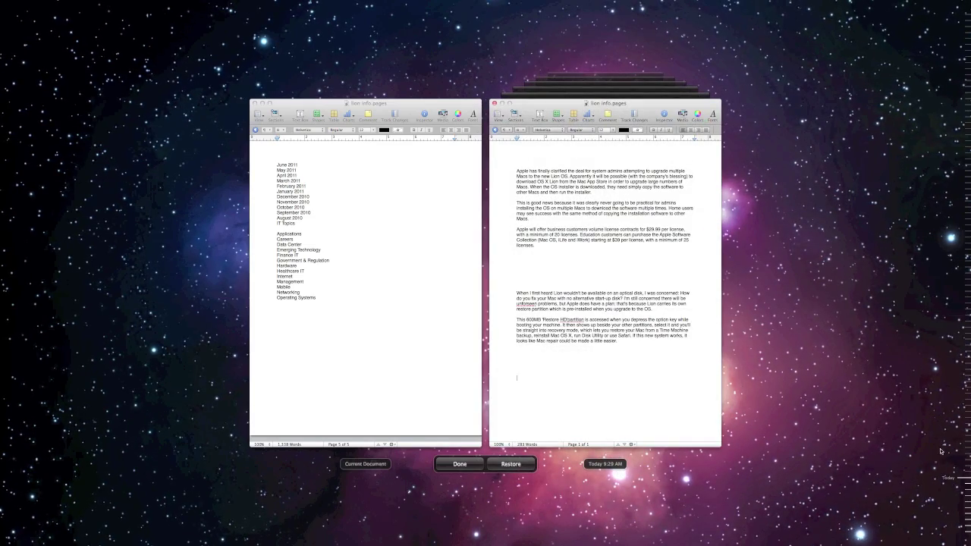
Click through the version timeline, ending on the 1,452-word four-page version.
left_click(963, 504)
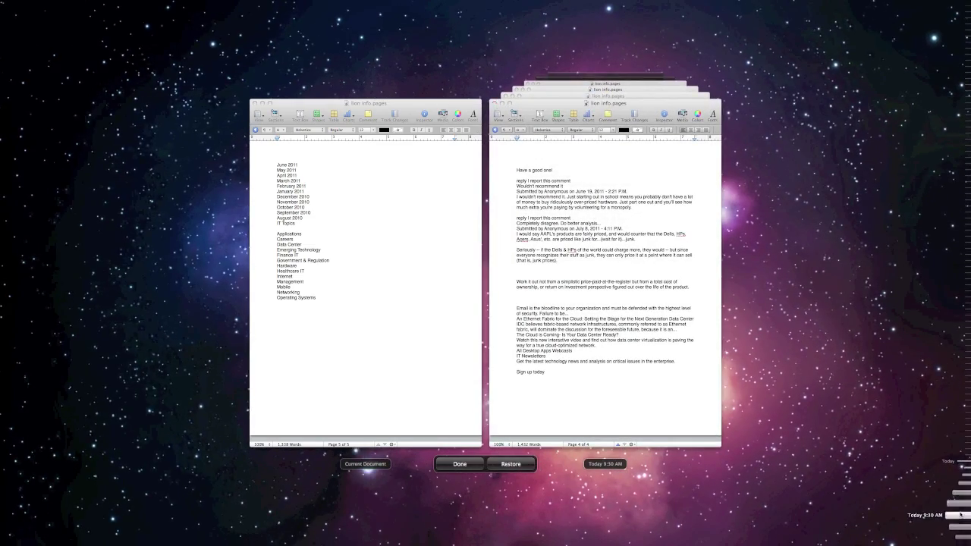
left_click(961, 529)
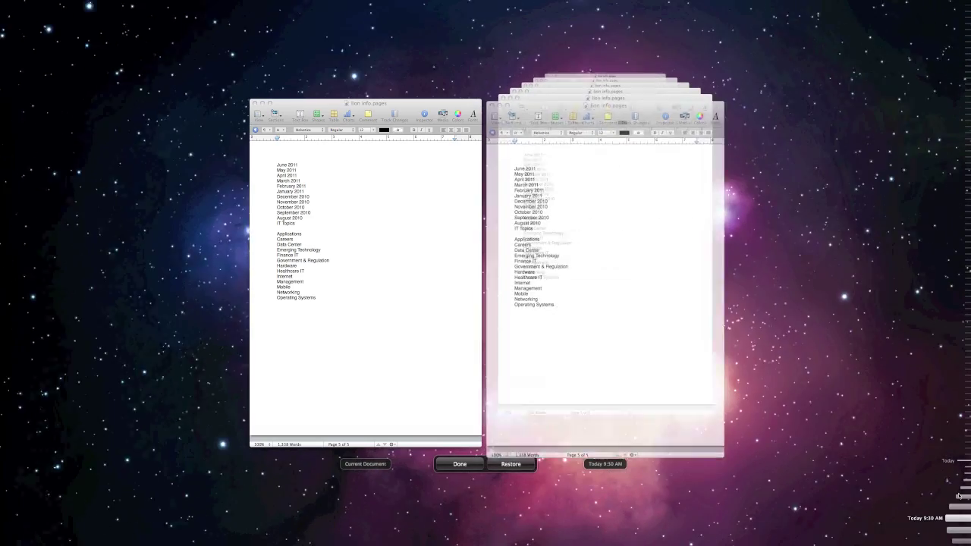
left_click(954, 499)
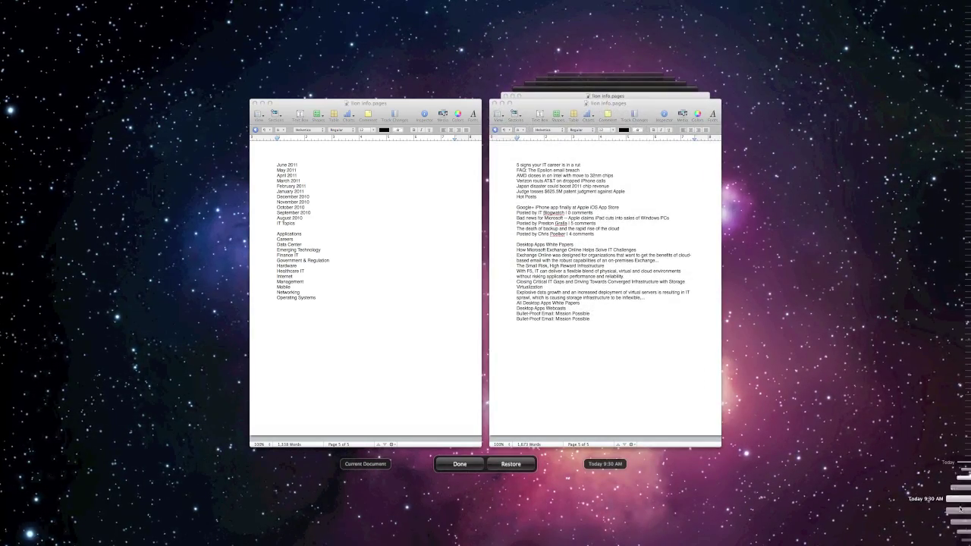
left_click(964, 510)
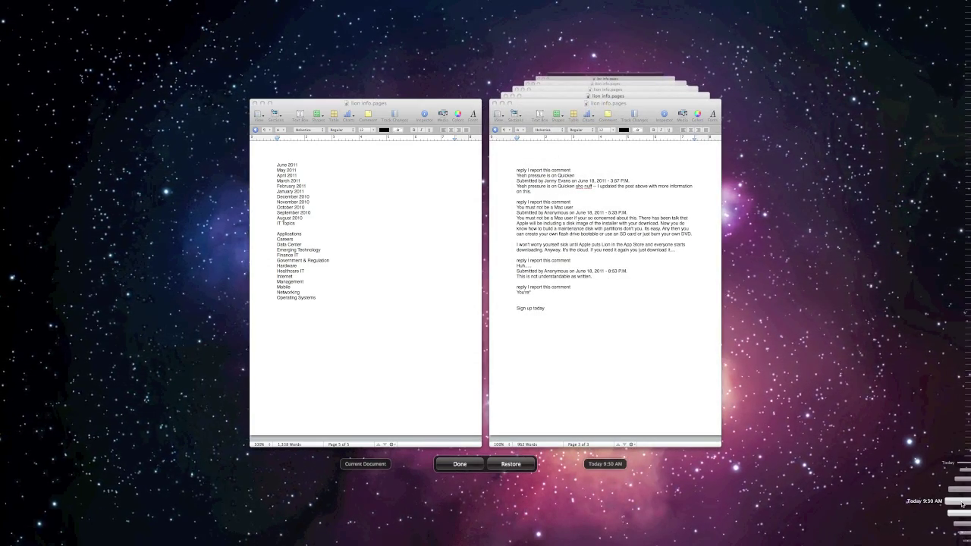
left_click(961, 504)
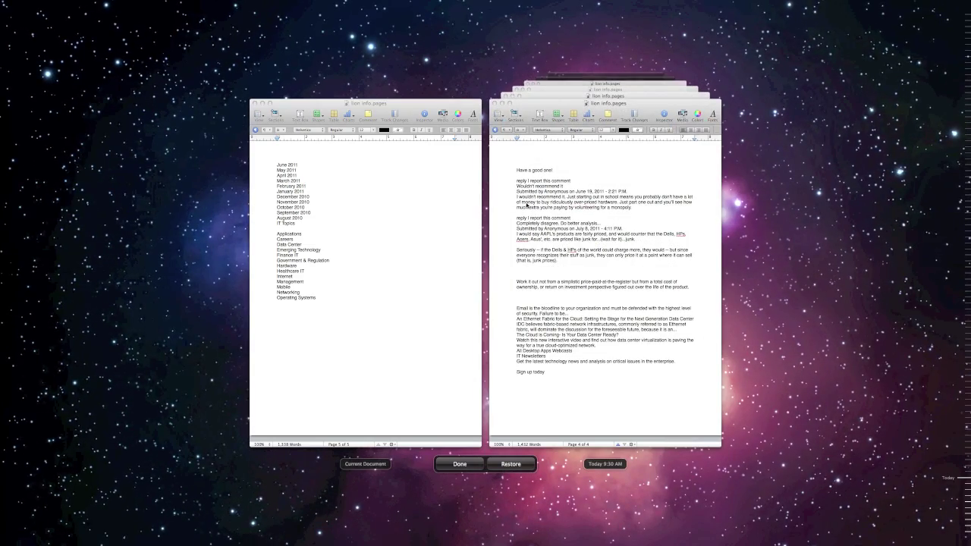
Paste the copied comments on a new line below the Operating Systems list.
left_click_drag(515, 172, 546, 373)
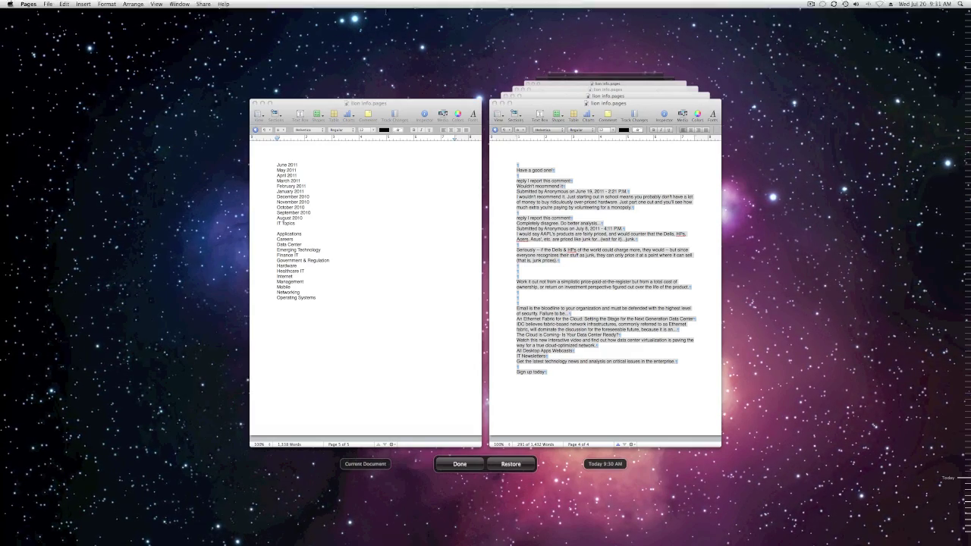
left_click(347, 351)
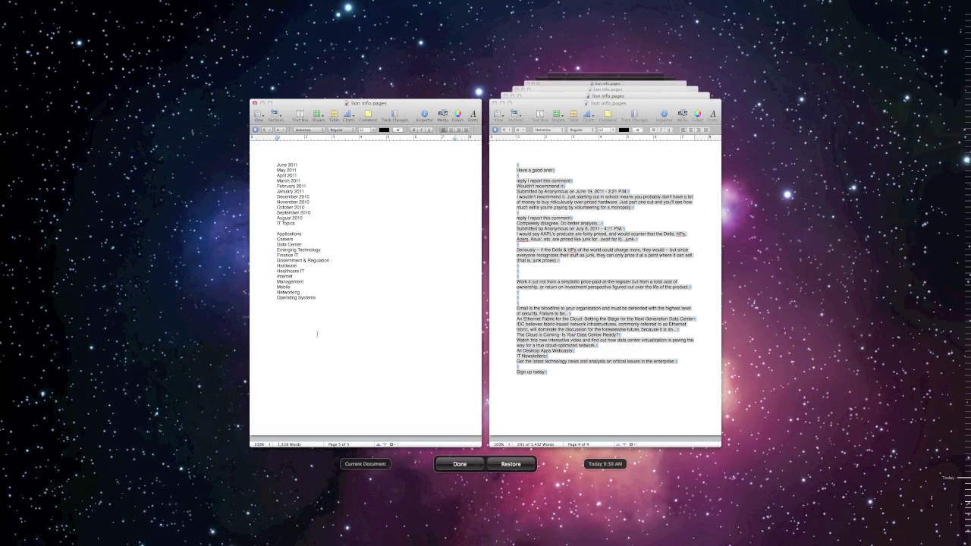
key("Return")
key("super+v")
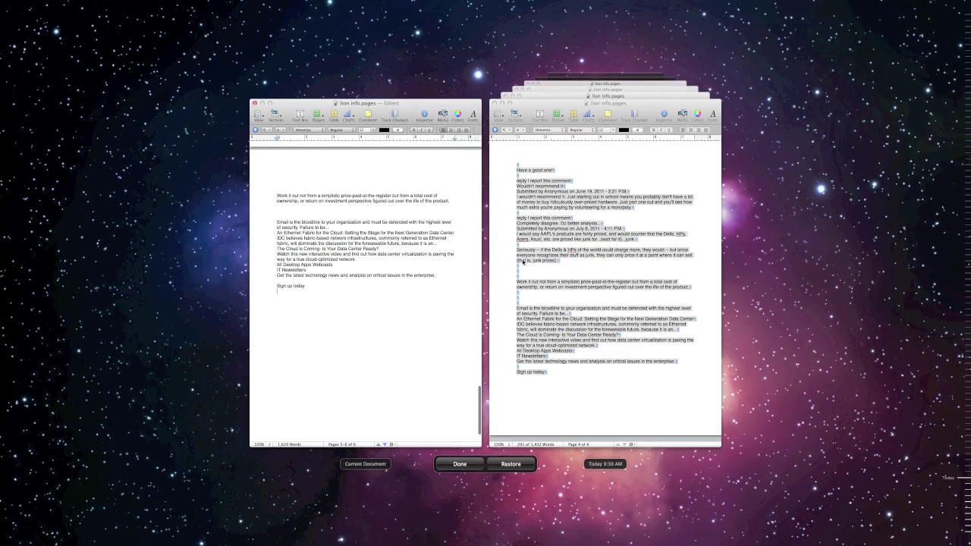
Bring forward an earlier five-page saved version, scroll through it, and restore it.
left_click(607, 94)
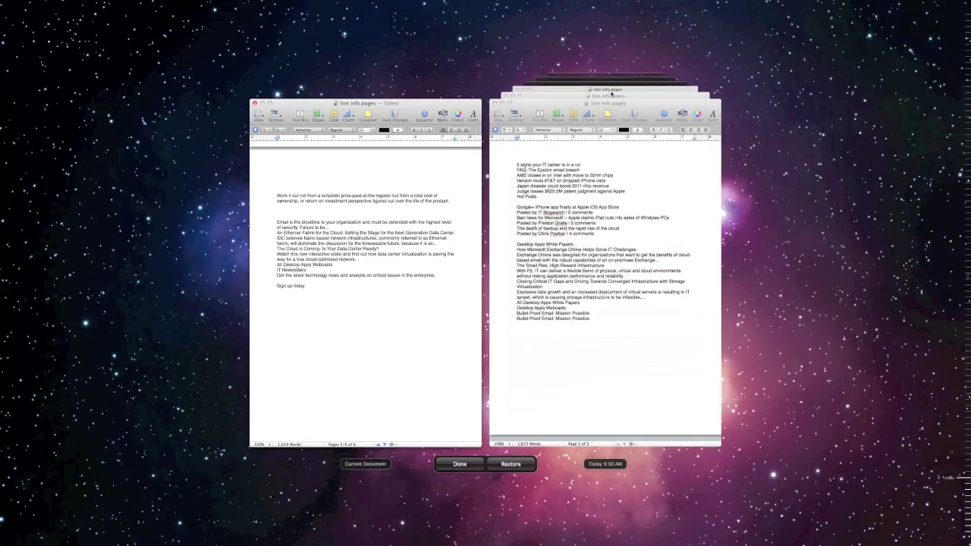
scroll(604, 218, "down", 5)
scroll(605, 218, "up", 10)
scroll(605, 217, "up", 10)
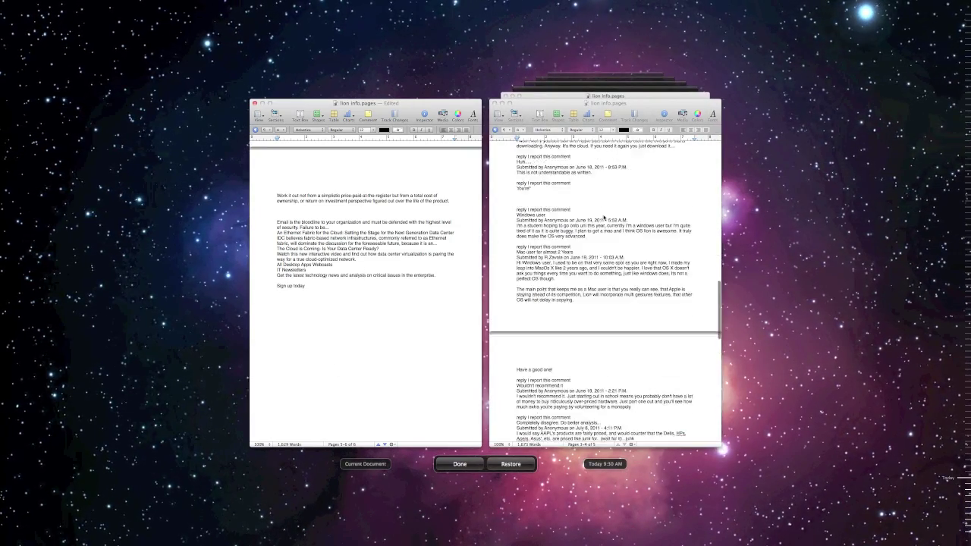
scroll(605, 218, "up", 10)
scroll(605, 218, "up", 10)
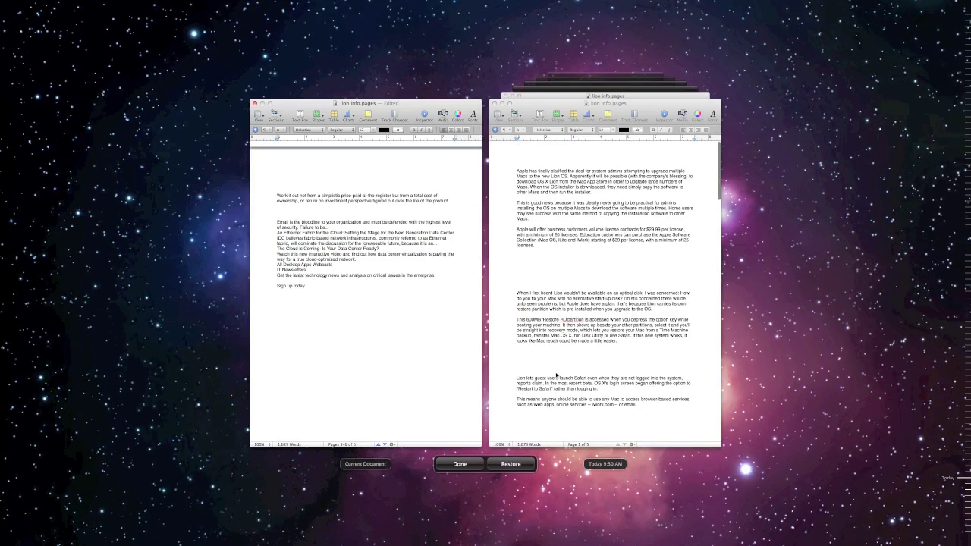
left_click(511, 464)
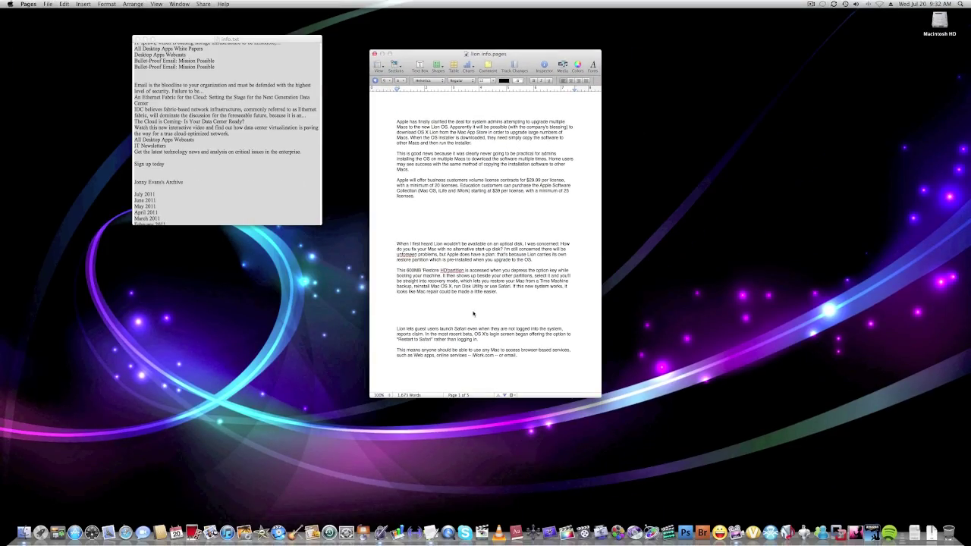
Put the insertion point at the restored document's end, then bring info.txt forward.
scroll(489, 286, "down", 15)
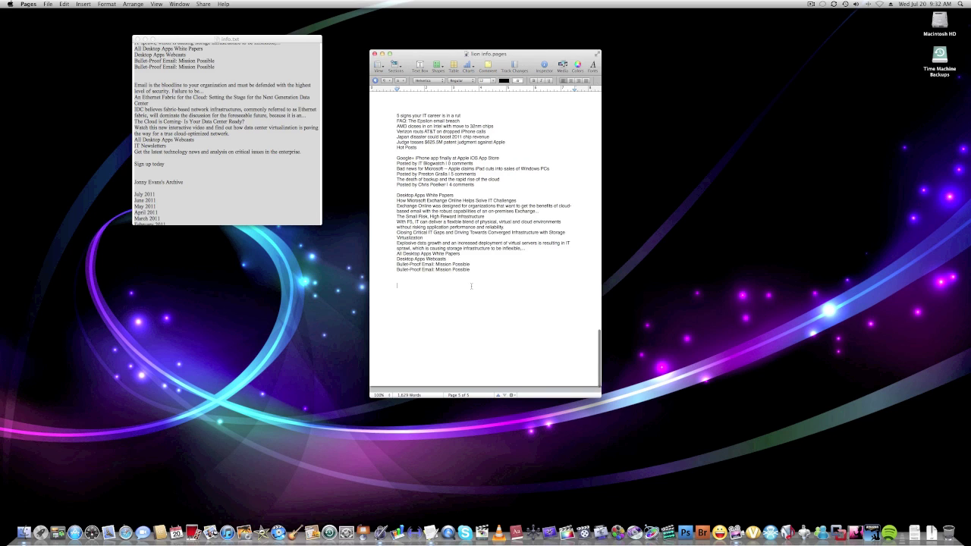
left_click(471, 285)
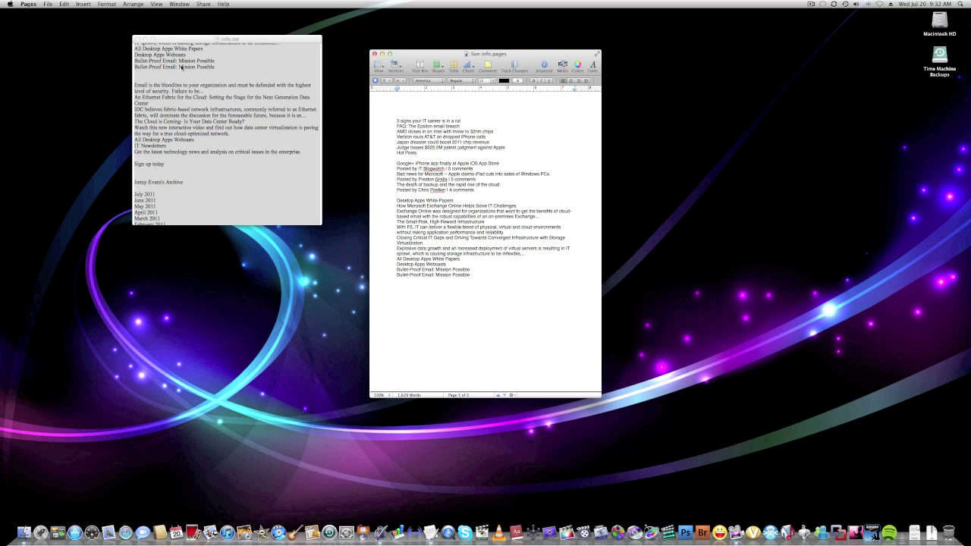
left_click(182, 67)
left_click_drag(221, 40, 215, 40)
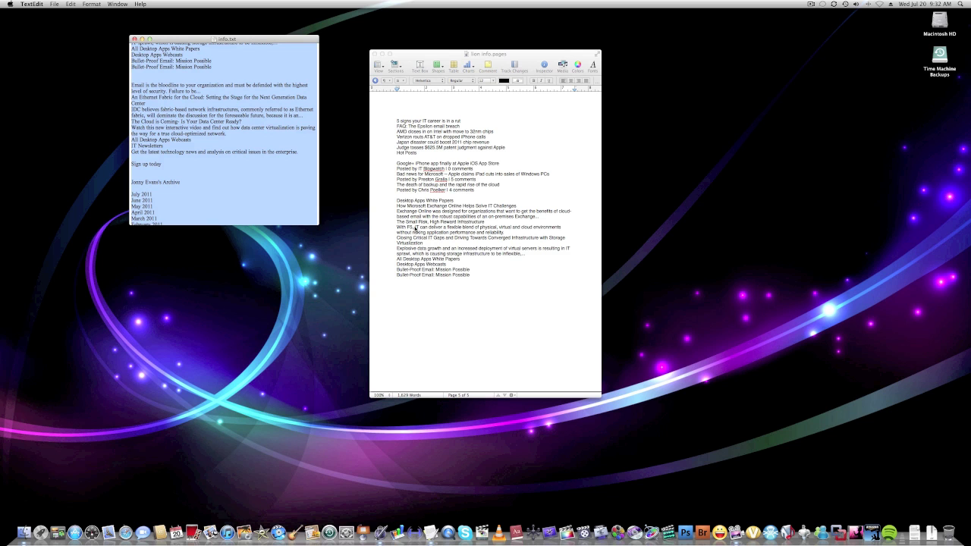
Select the 'No big surprise' through Quicken comment passage, then hide Pages and reopen it.
left_click(474, 215)
scroll(478, 216, "up", 10)
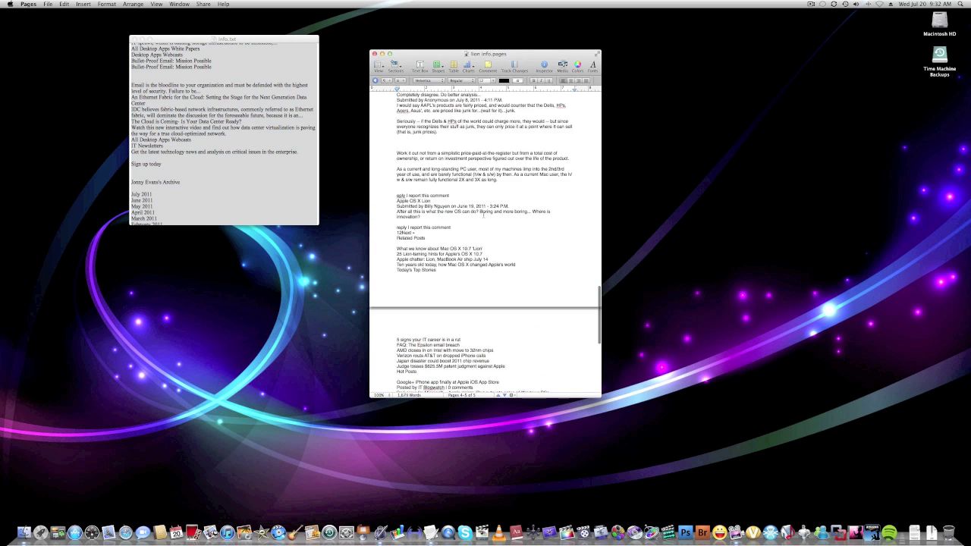
scroll(481, 216, "up", 10)
scroll(485, 217, "up", 10)
scroll(493, 241, "up", 2)
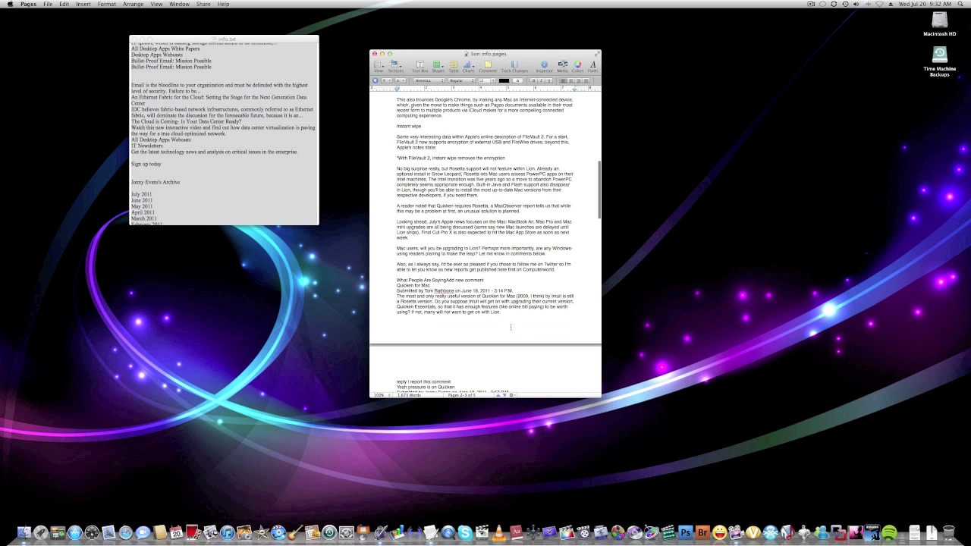
key("Escape")
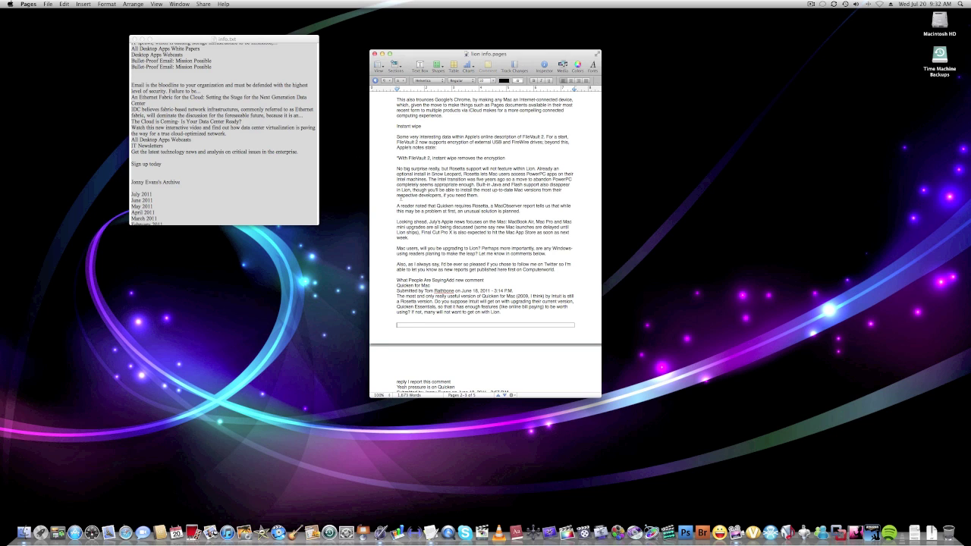
left_click_drag(395, 163, 506, 377)
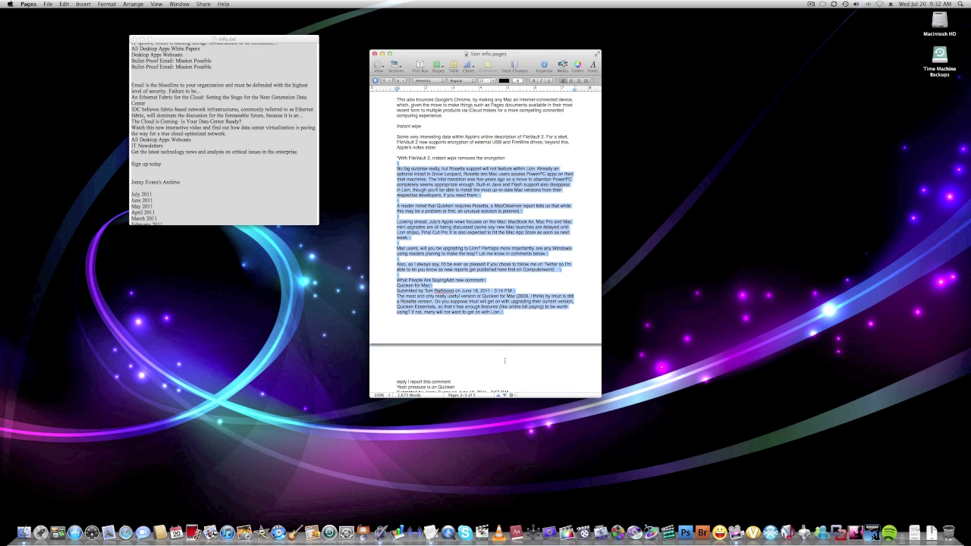
key("super+h")
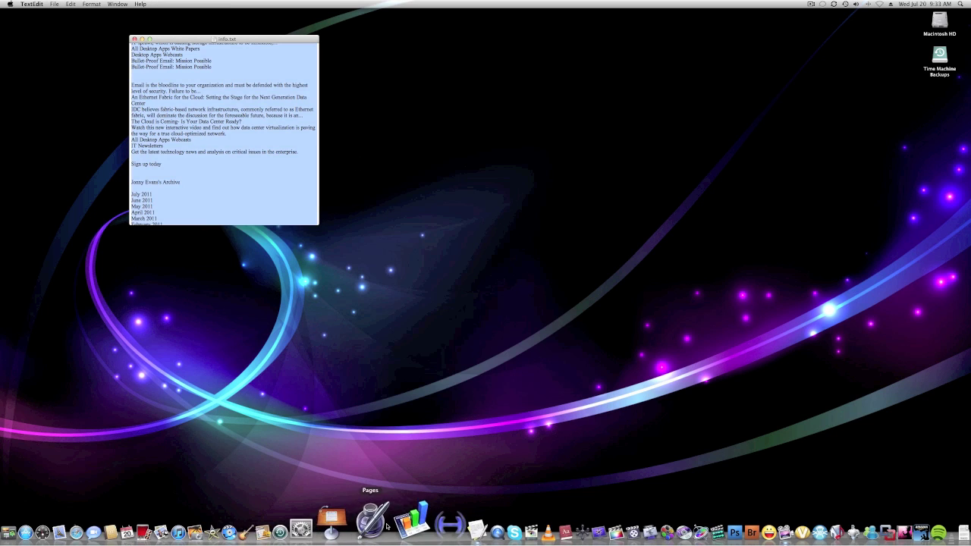
left_click(380, 531)
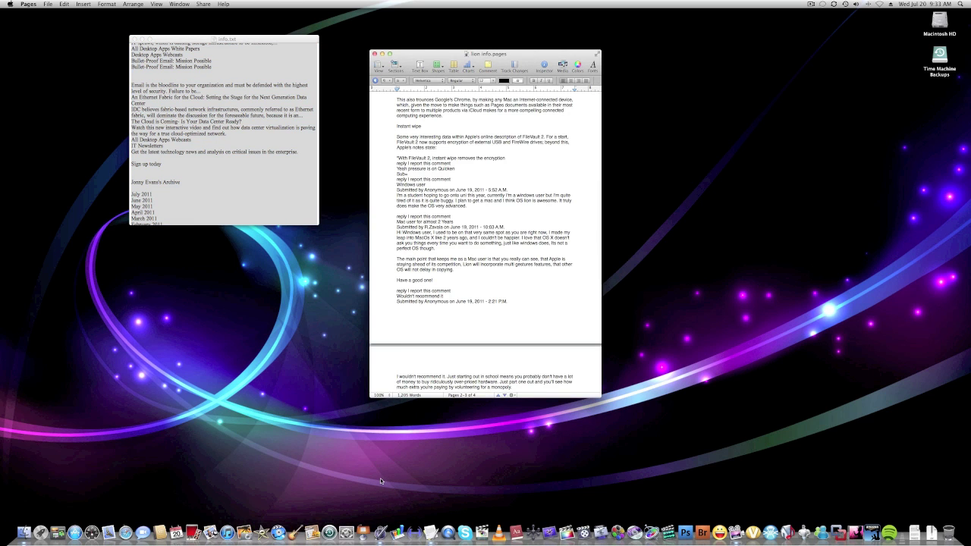
Delete the 'Windows user' to '2:21 P.M.' comments and cut the long passage up to page 1.
left_click_drag(509, 302, 408, 184)
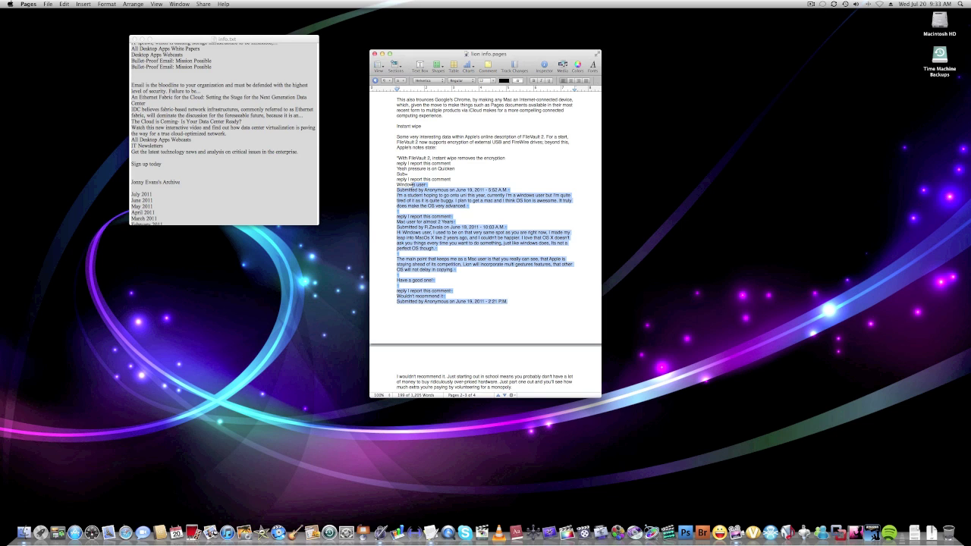
key("BackSpace")
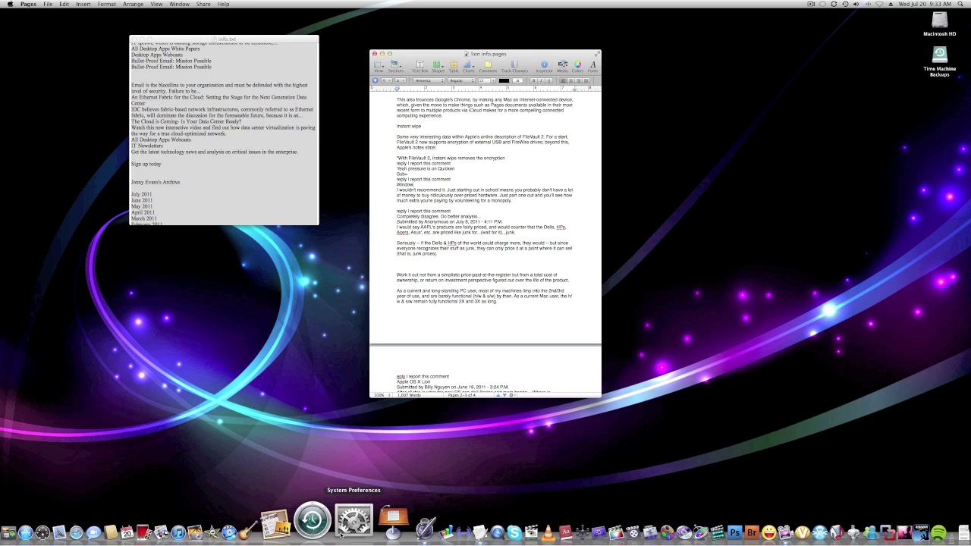
left_click_drag(514, 308, 321, 3)
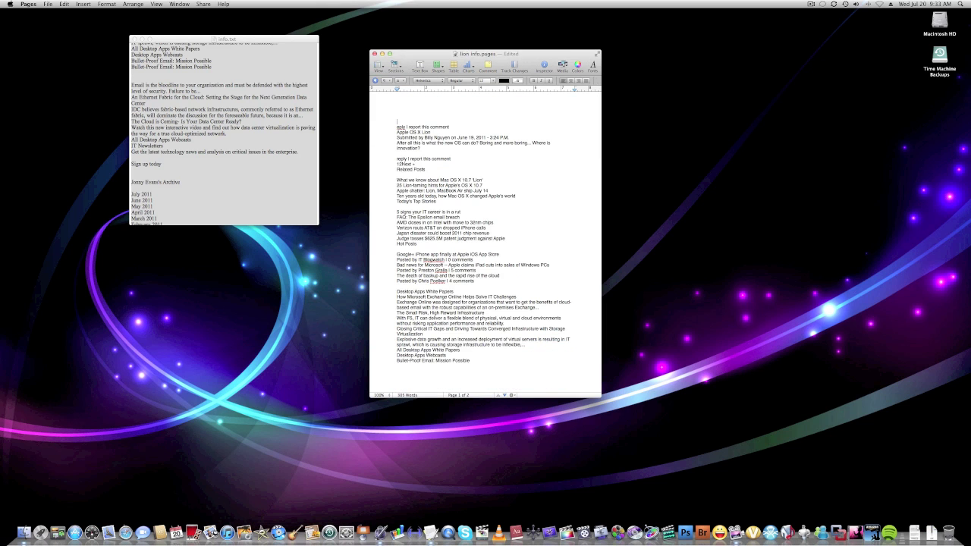
key("super+c")
Hide Pages, reopen it from the Dock to check the two-page document, then hide it again.
key("super+h")
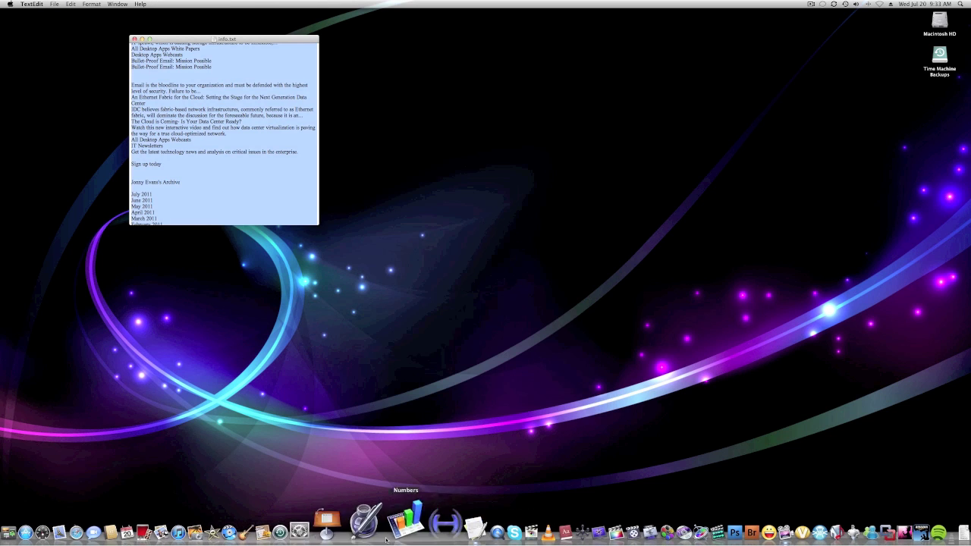
left_click(377, 532)
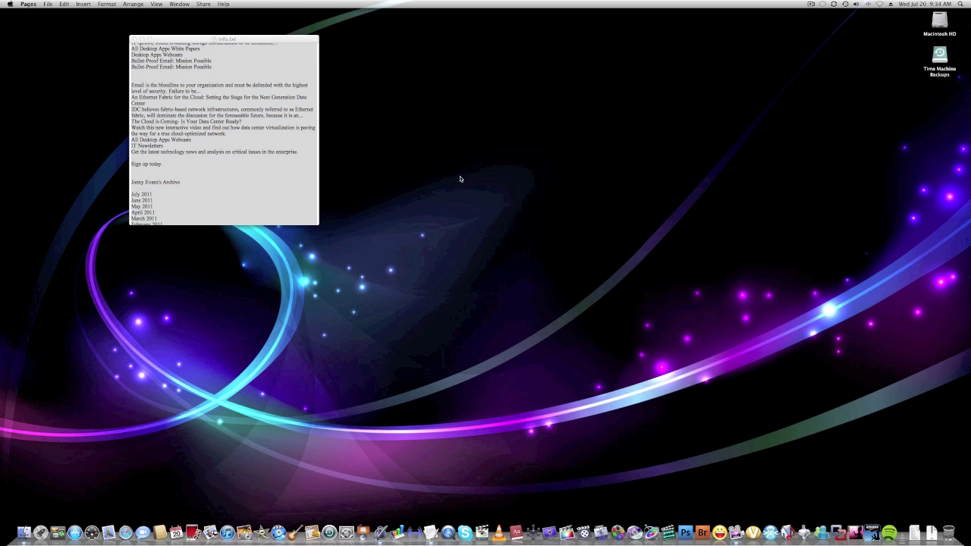
scroll(460, 179, "down", 10)
scroll(460, 179, "up", 10)
scroll(460, 179, "down", 1)
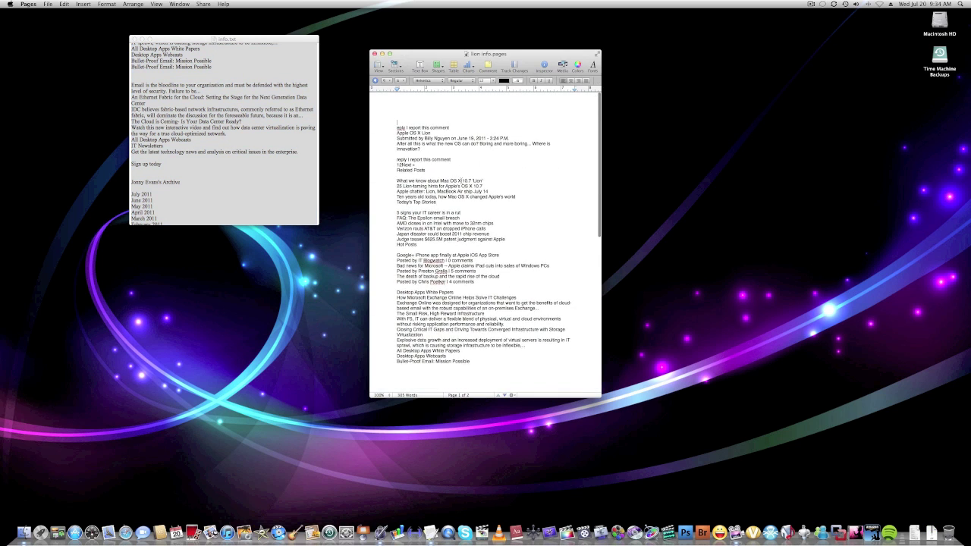
key("super+h")
key("super+h")
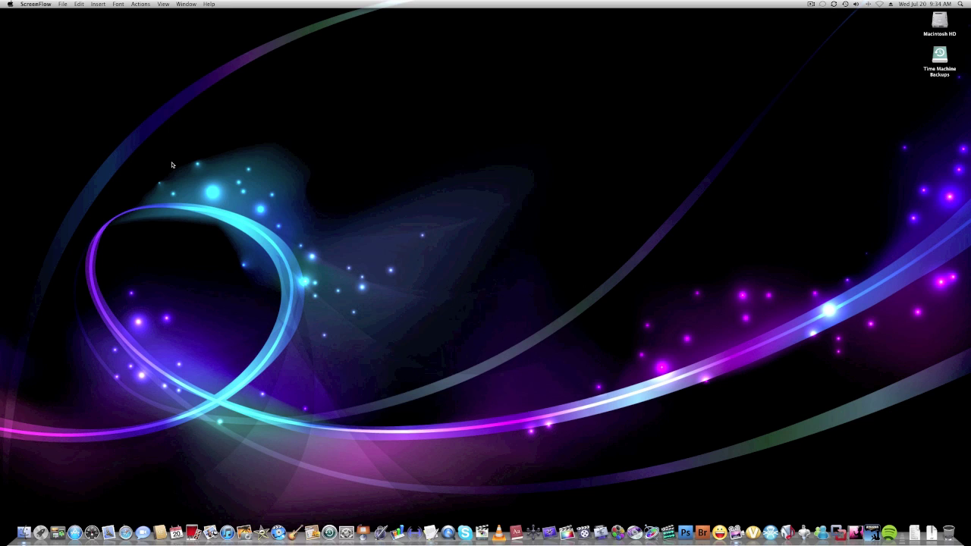